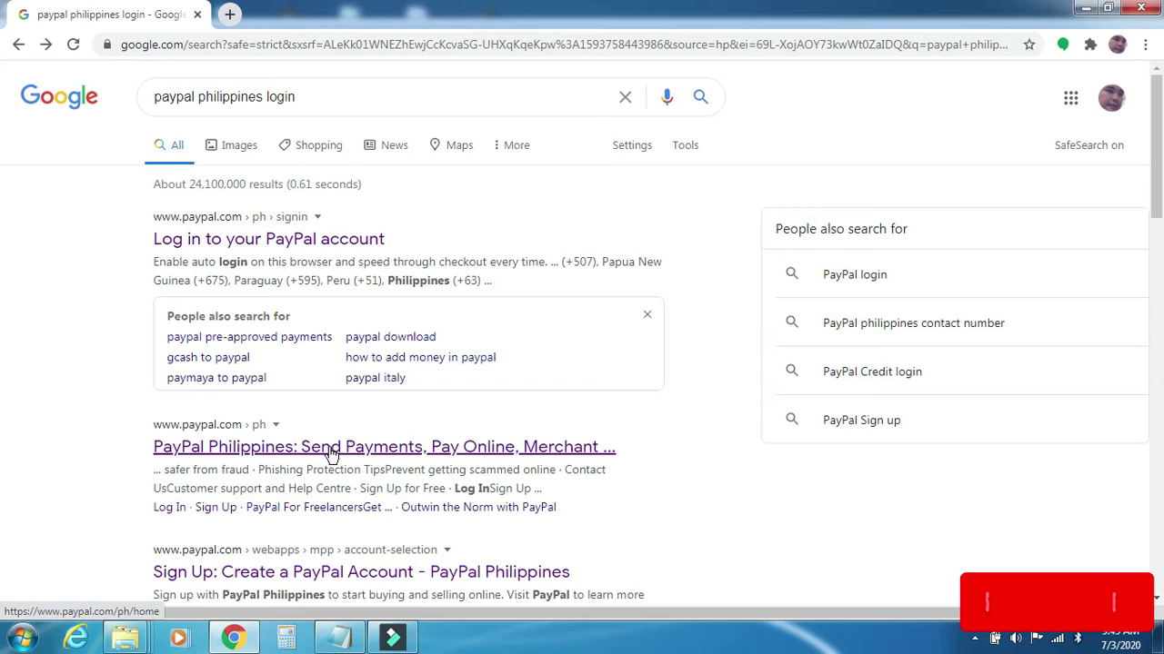
Step: Open the PayPal Philippines home page and begin signing up for a new account
{"action": "left_click", "coordinate": [292, 451]}
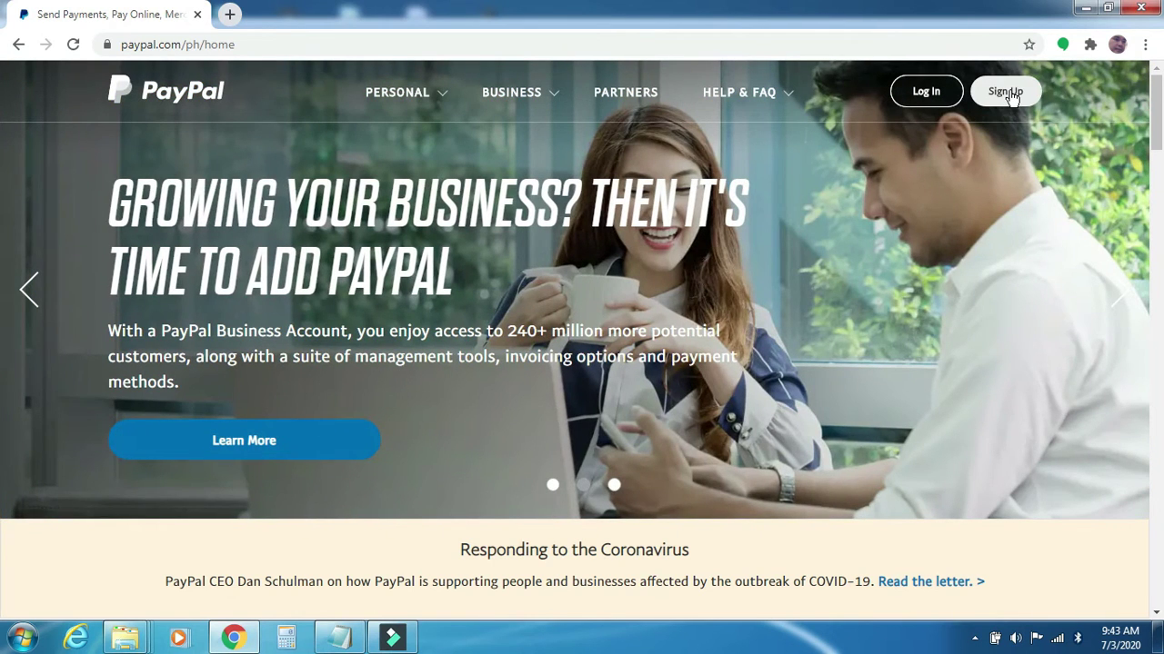
{"action": "left_click", "coordinate": [1004, 91]}
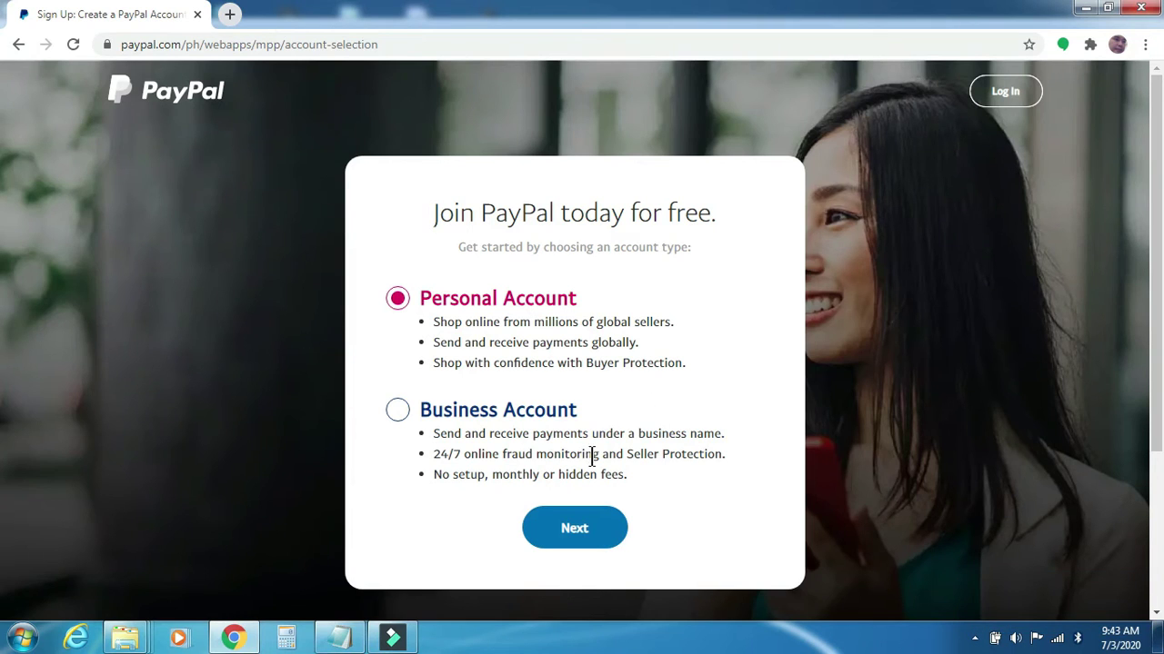
{"action": "left_click_drag", "start_coordinate": [724, 433], "coordinate": [469, 435]}
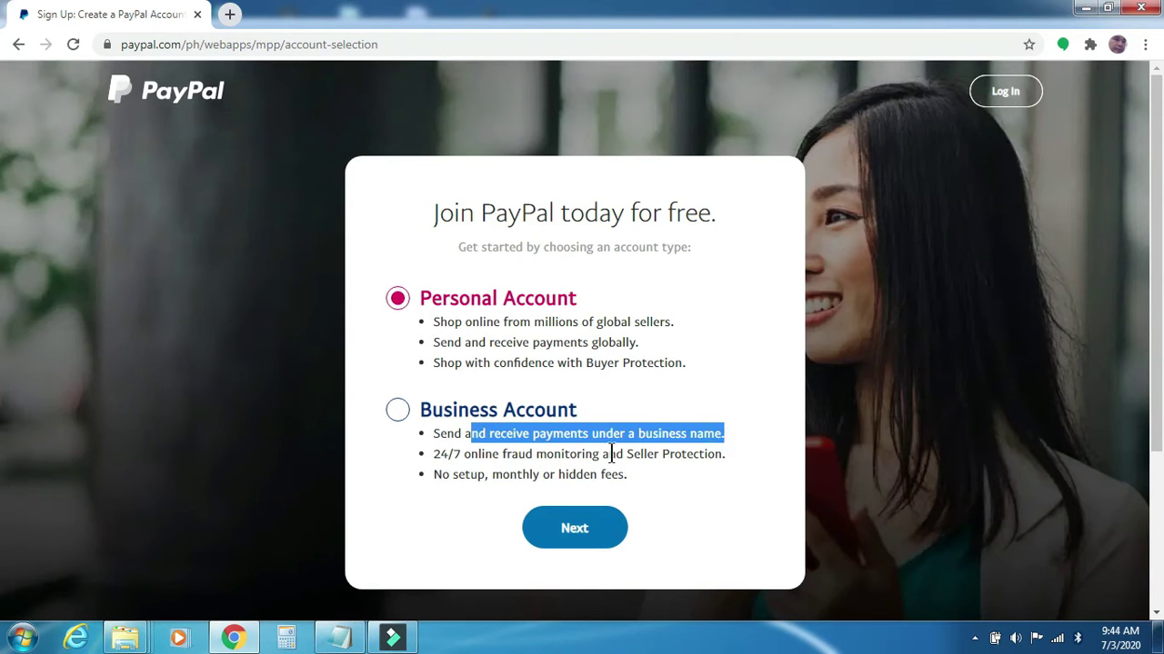
{"action": "left_click_drag", "start_coordinate": [734, 453], "coordinate": [701, 454]}
{"action": "left_click", "coordinate": [751, 292]}
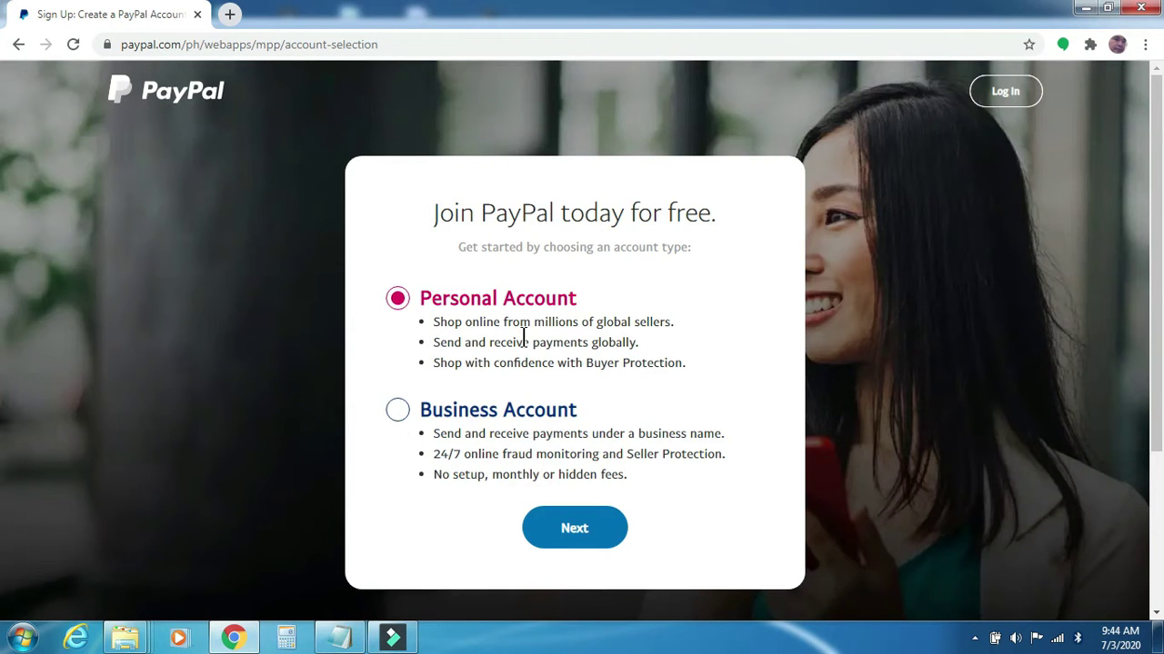
Step: Choose Personal Account and set 'I'm an' to 'Both of the above'
{"action": "left_click", "coordinate": [575, 538]}
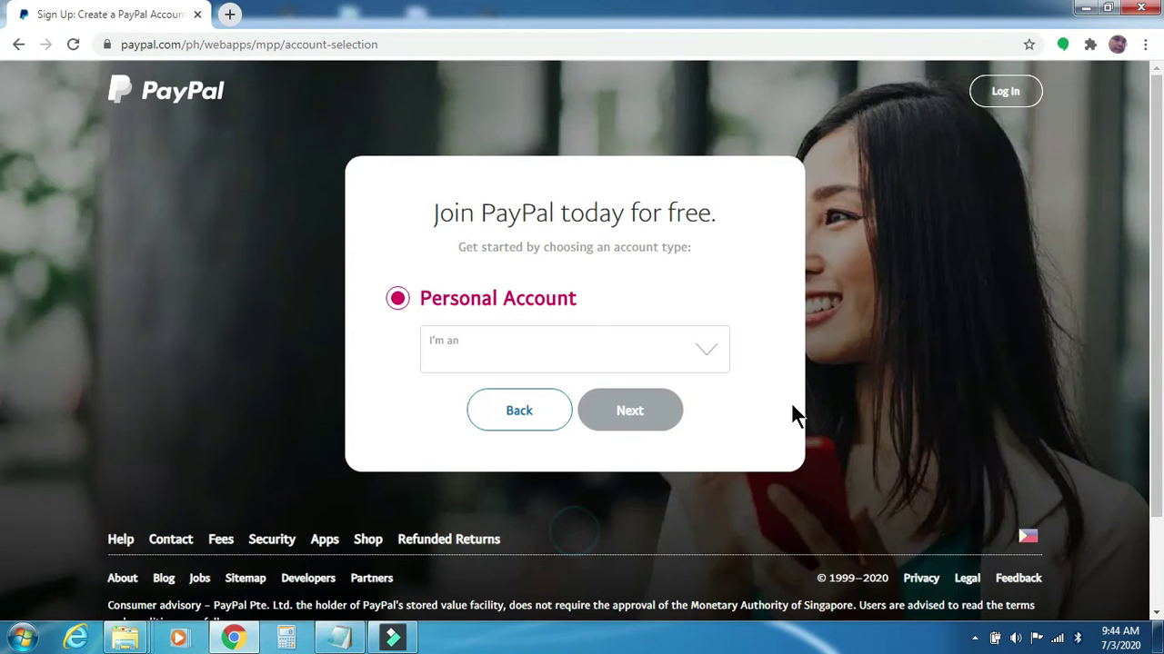
{"action": "left_click", "coordinate": [708, 354]}
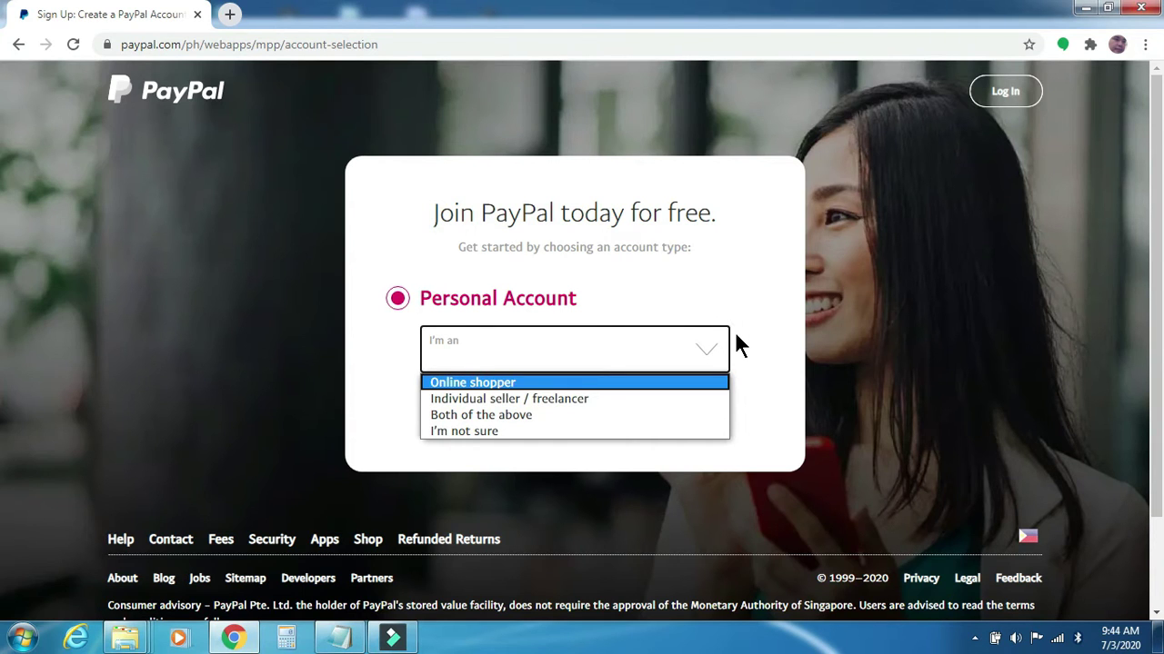
{"action": "left_click", "coordinate": [538, 417]}
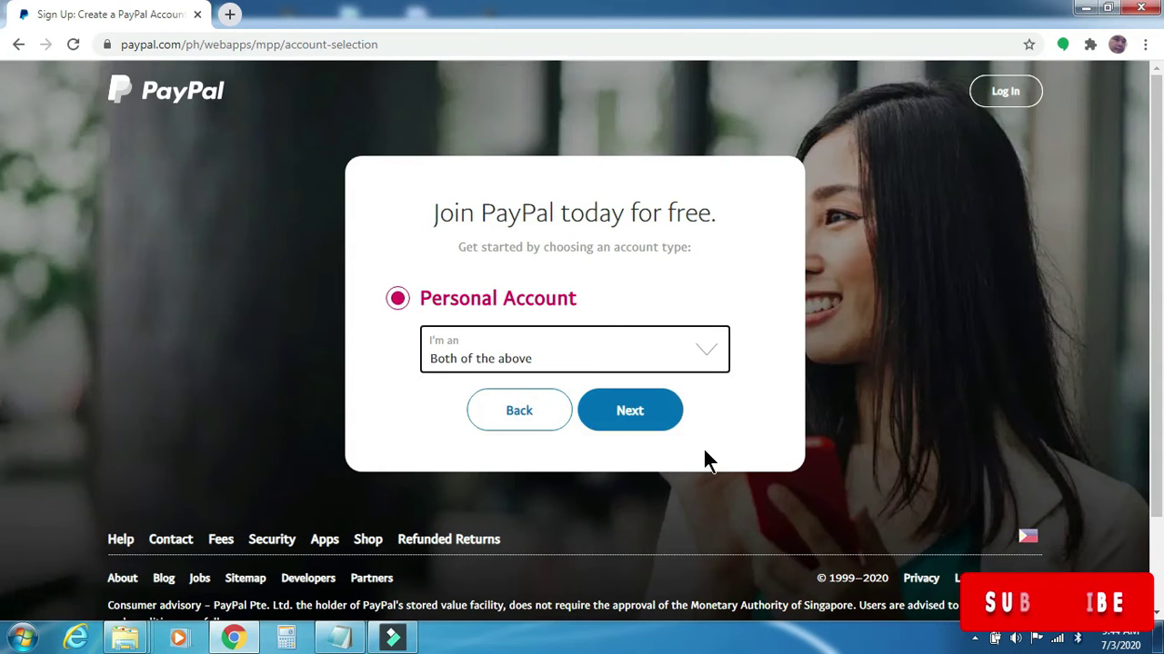
Step: On the sign-up form, enter the account's Gmail address, correcting a typo
{"action": "left_click", "coordinate": [658, 416]}
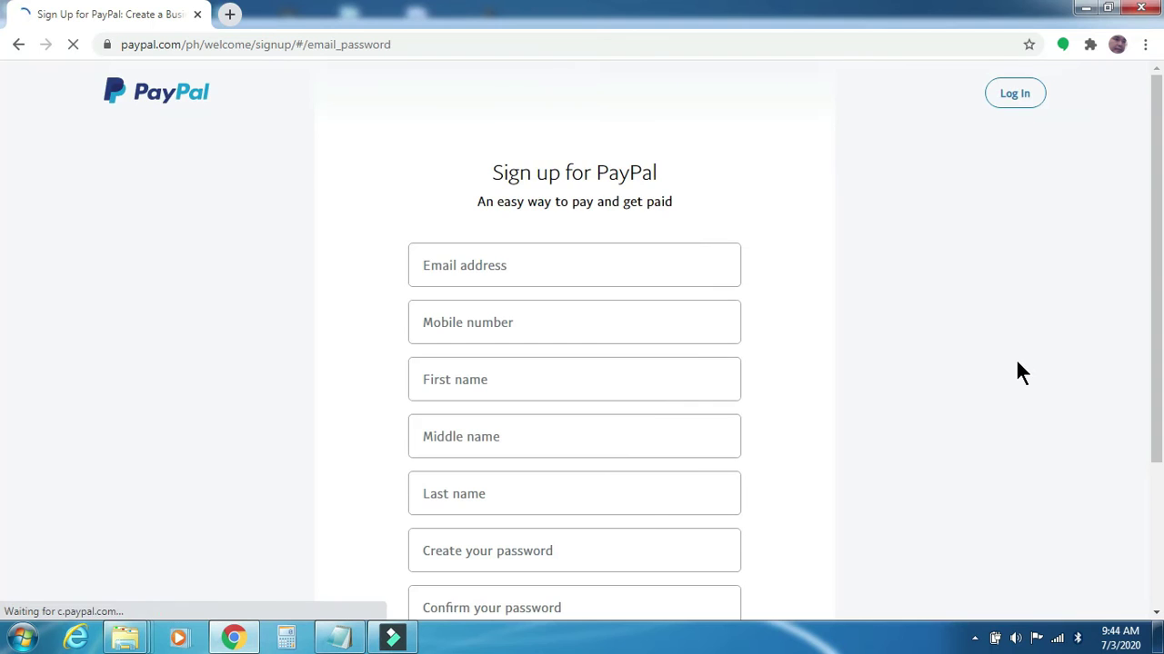
{"action": "scroll", "coordinate": [1016, 361], "scroll_direction": "down", "scroll_amount": 2}
{"action": "scroll", "coordinate": [1017, 360], "scroll_direction": "up", "scroll_amount": 2}
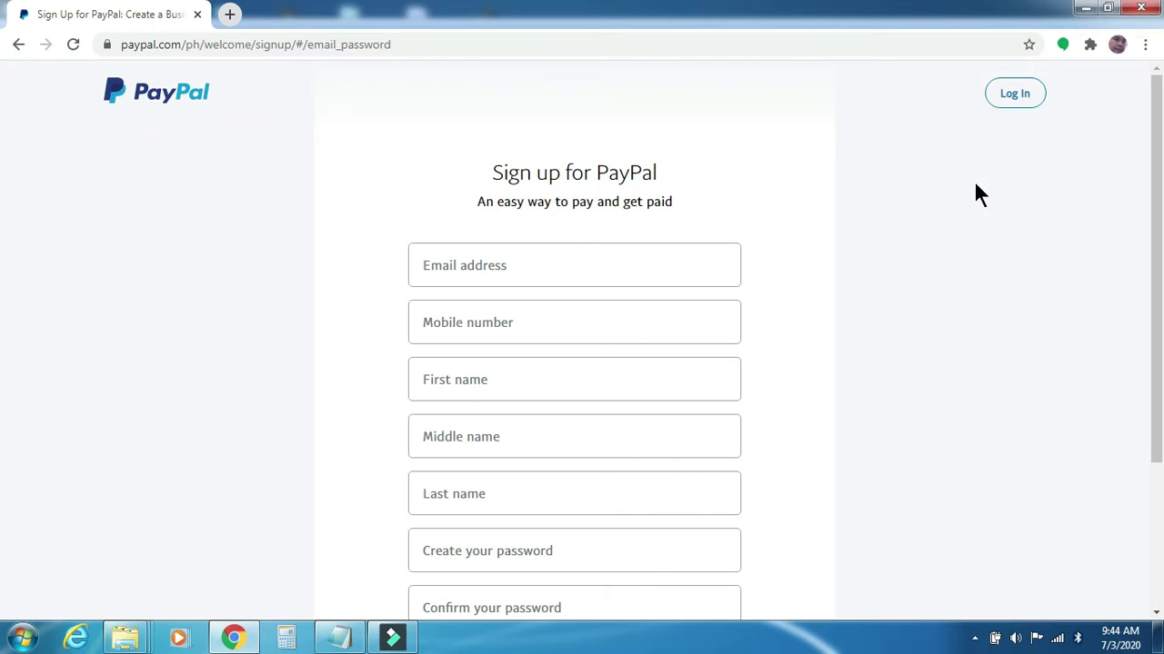
{"action": "left_click", "coordinate": [509, 270]}
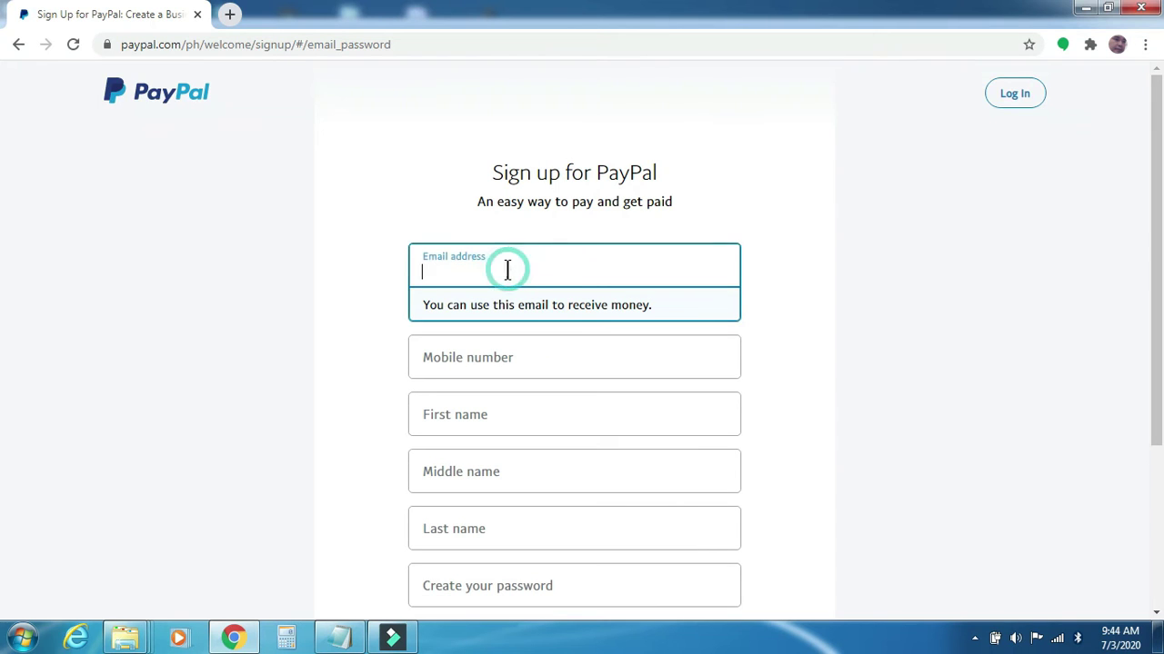
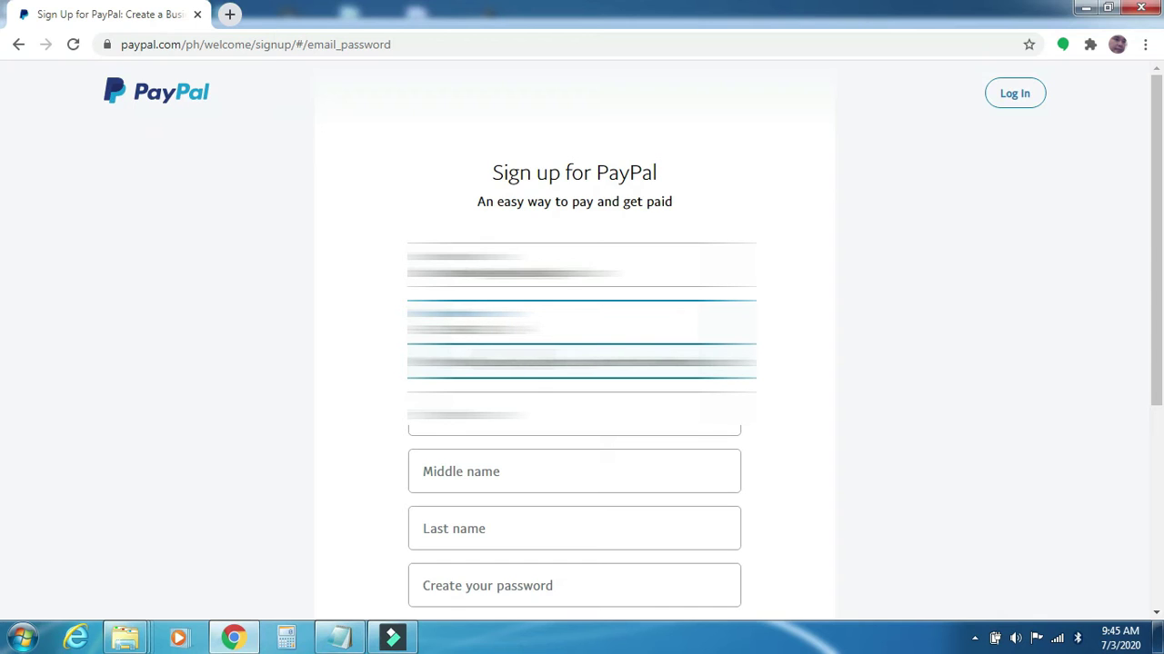
Step: Fill in the mobile number and the first, middle and last names
{"action": "type", "text": "**"}
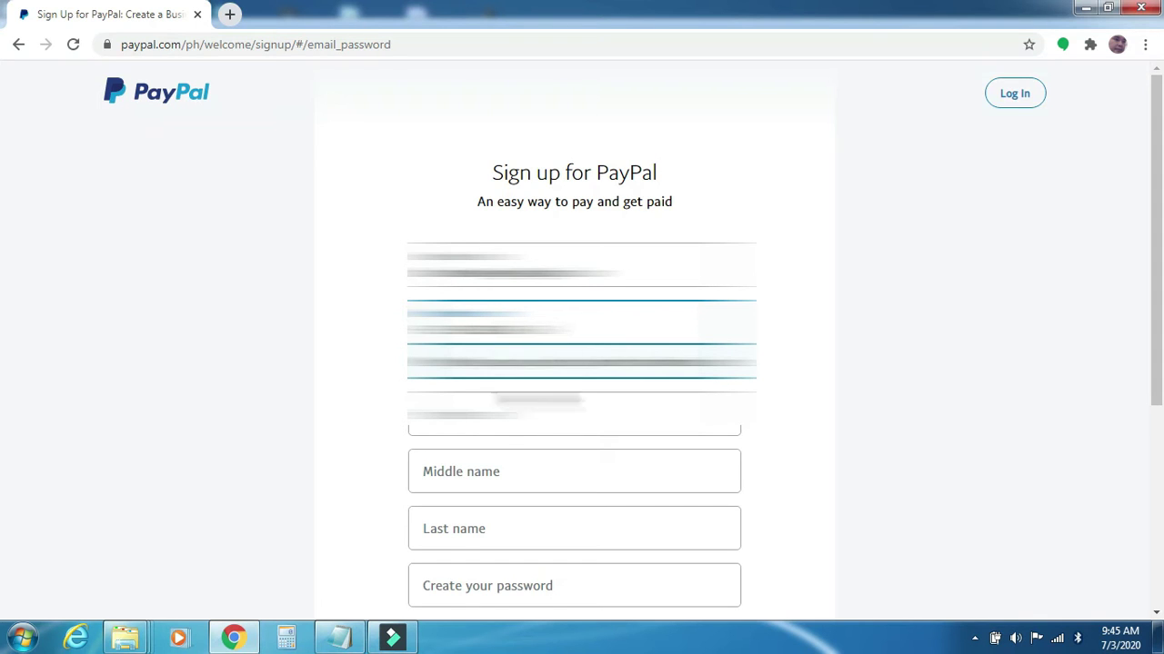
{"action": "left_click", "coordinate": [498, 414]}
{"action": "type", "text": "**********"}
{"action": "left_click", "coordinate": [471, 478]}
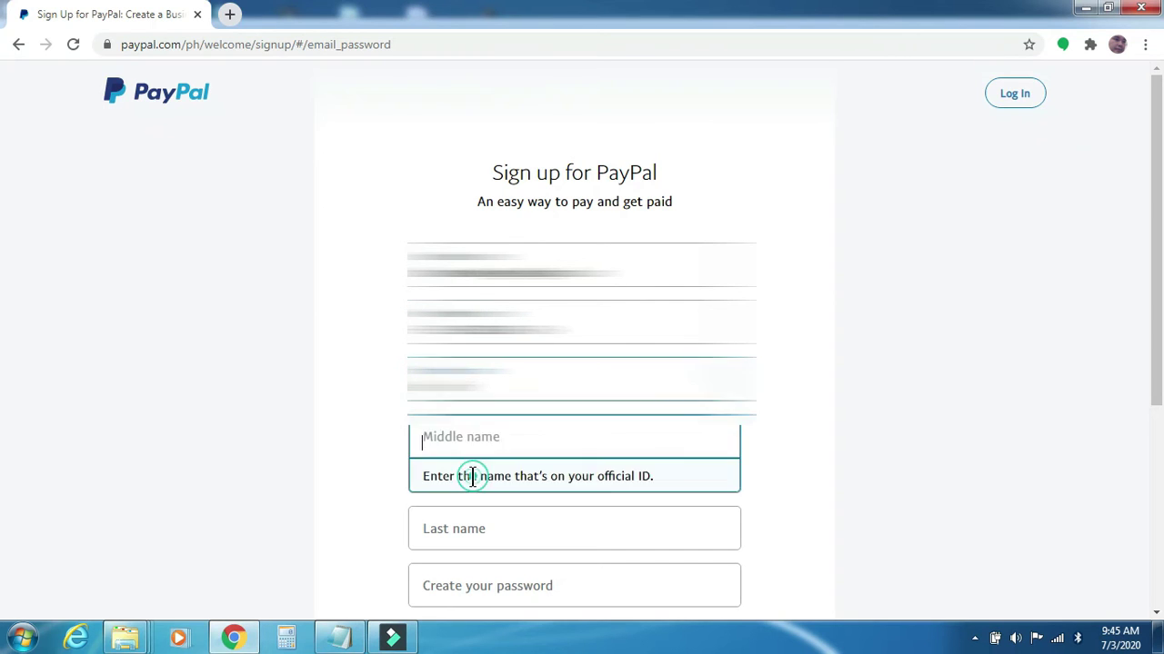
{"action": "type", "text": "****"}
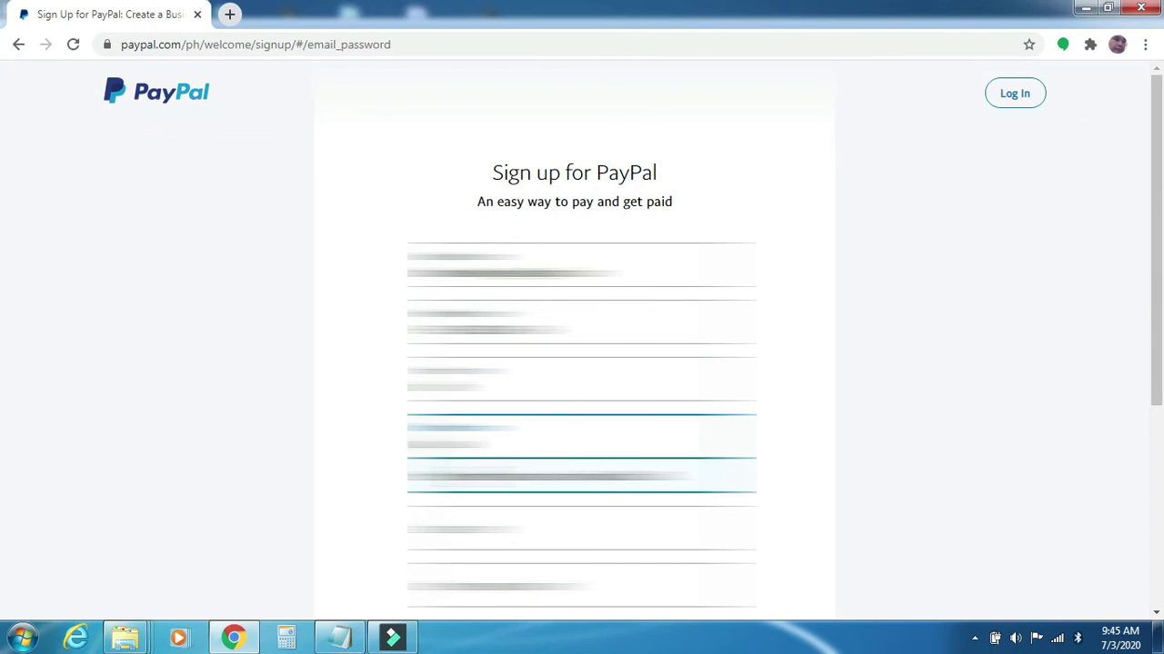
{"action": "left_click", "coordinate": [468, 533]}
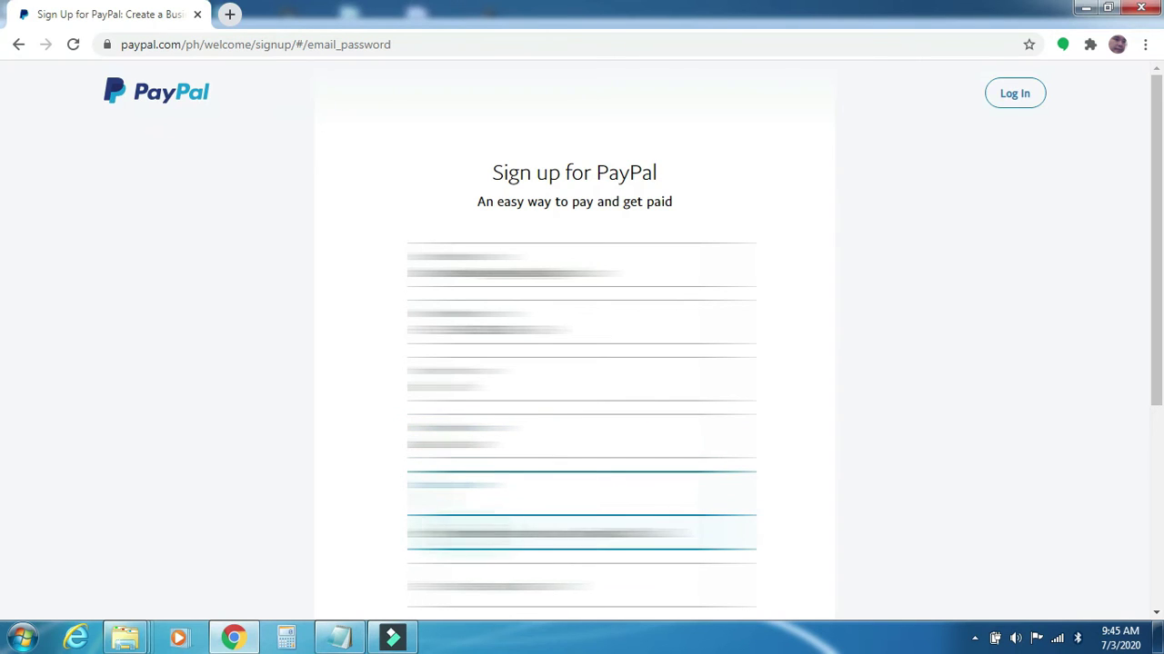
{"action": "type", "text": "**"}
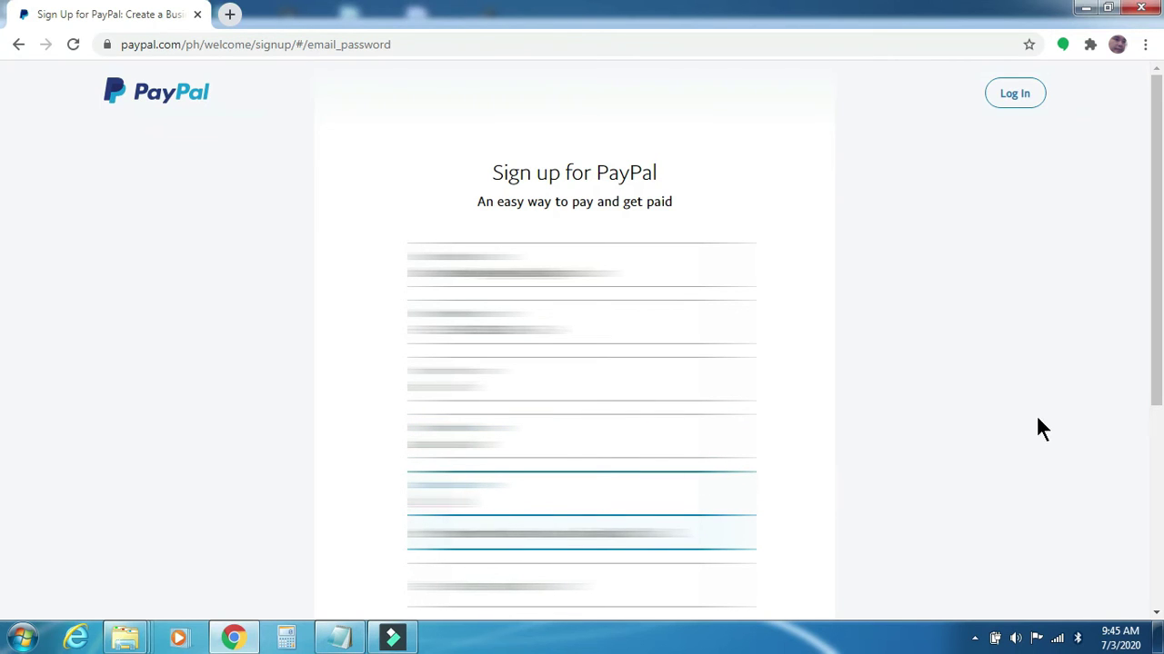
Step: Enter and confirm the account password, then submit the sign-up form
{"action": "scroll", "coordinate": [909, 405], "scroll_direction": "down", "scroll_amount": 2}
{"action": "left_click", "coordinate": [502, 380]}
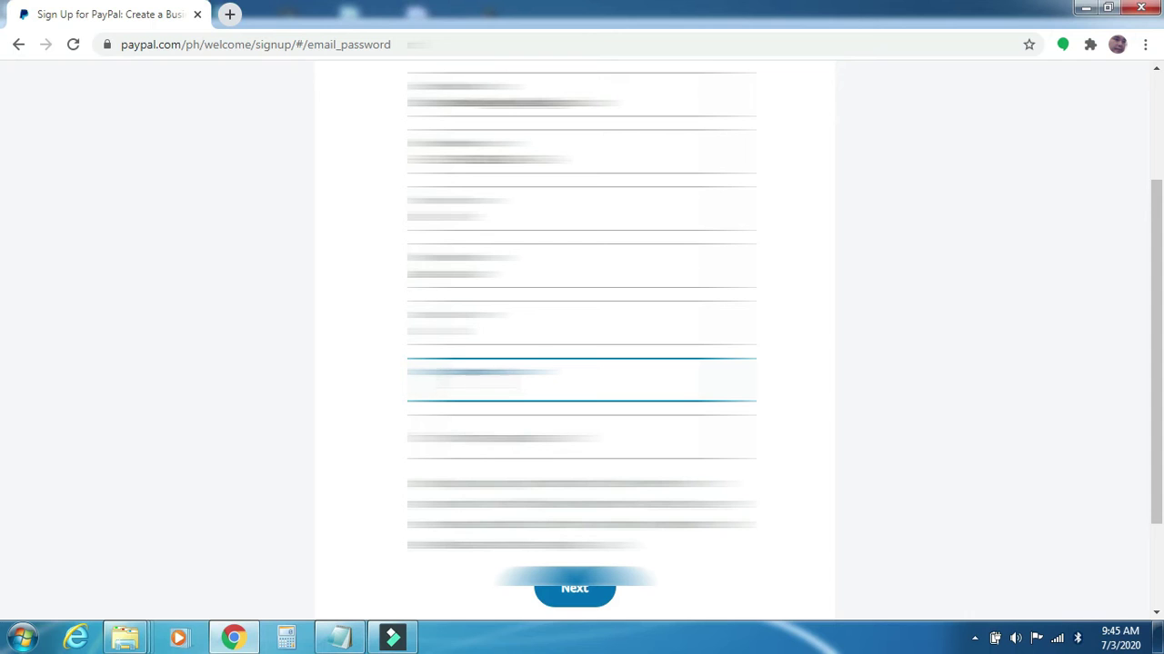
{"action": "type", "text": "•"}
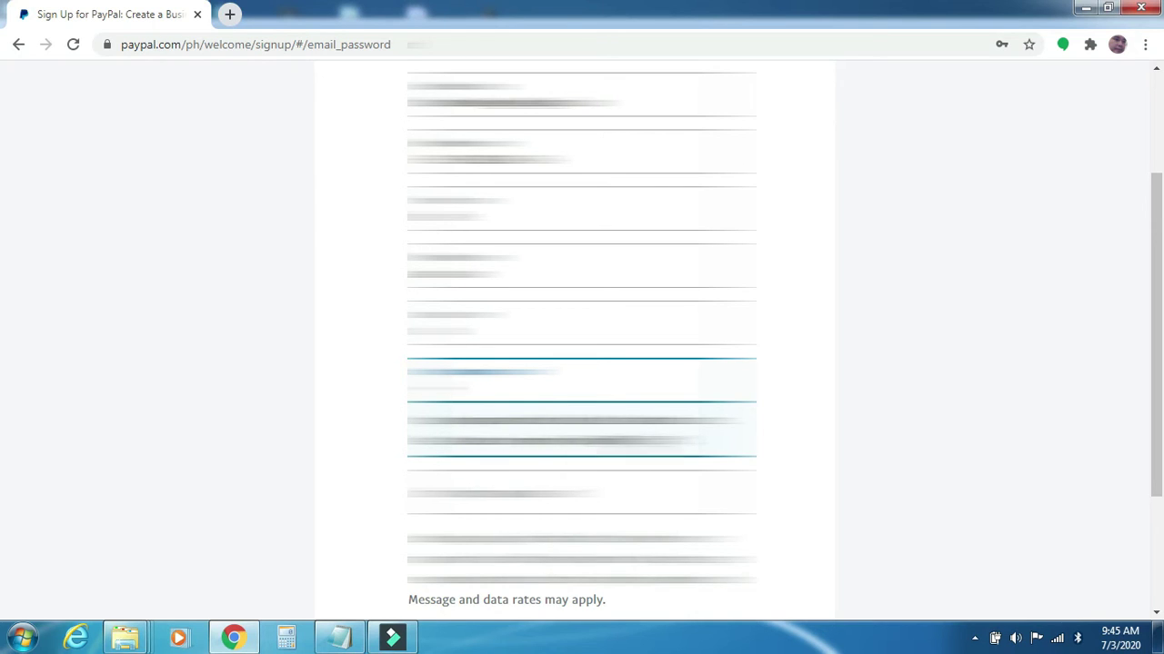
{"action": "left_click", "coordinate": [596, 436]}
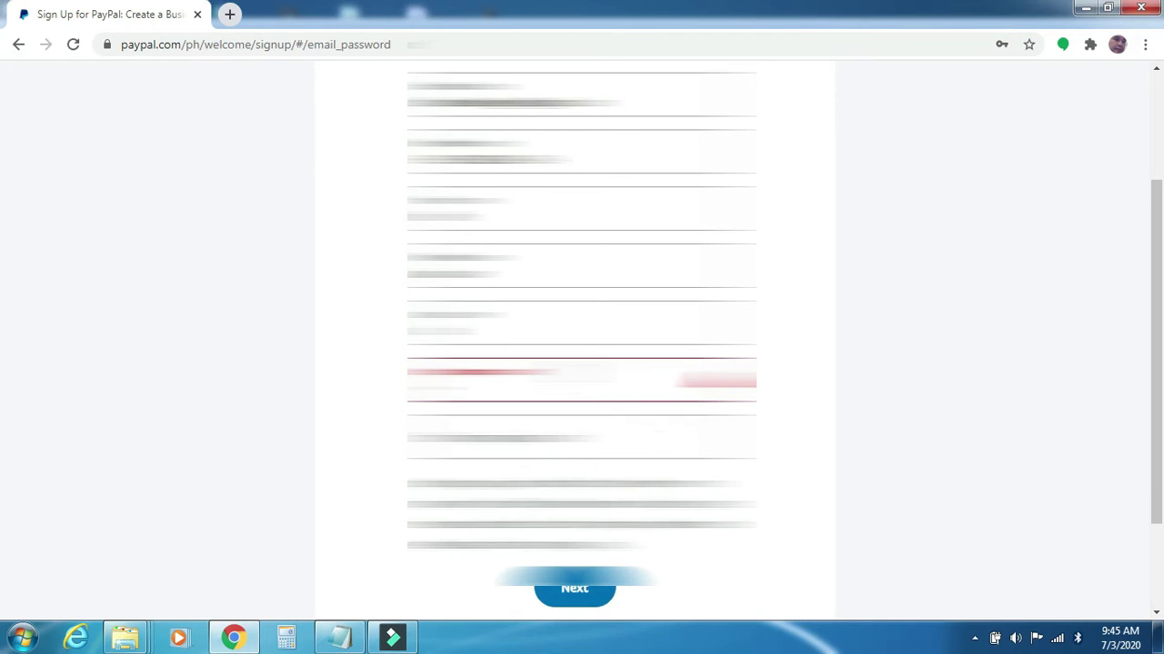
{"action": "left_click", "coordinate": [498, 388]}
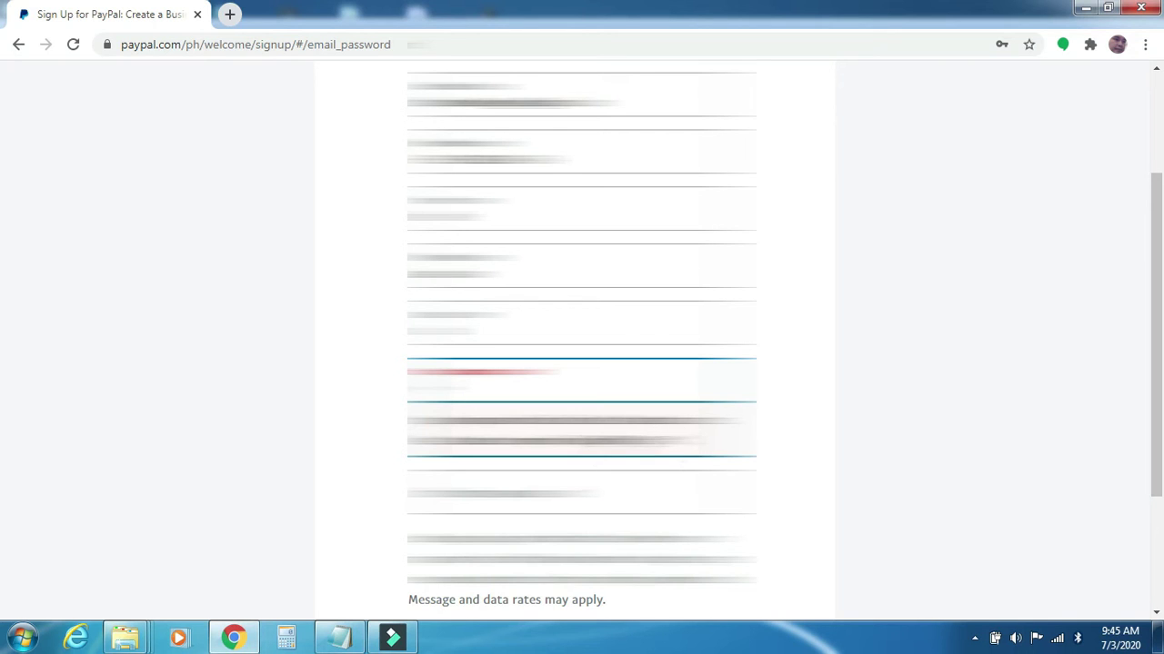
{"action": "key", "text": "BackSpace"}
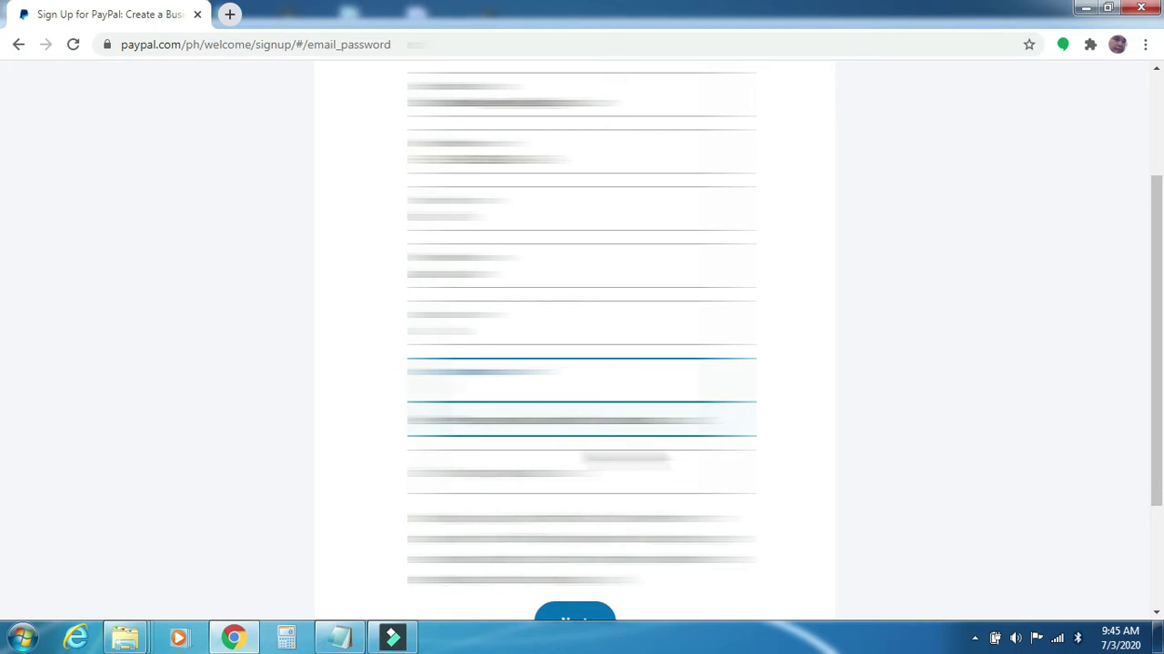
{"action": "type", "text": "••••••••"}
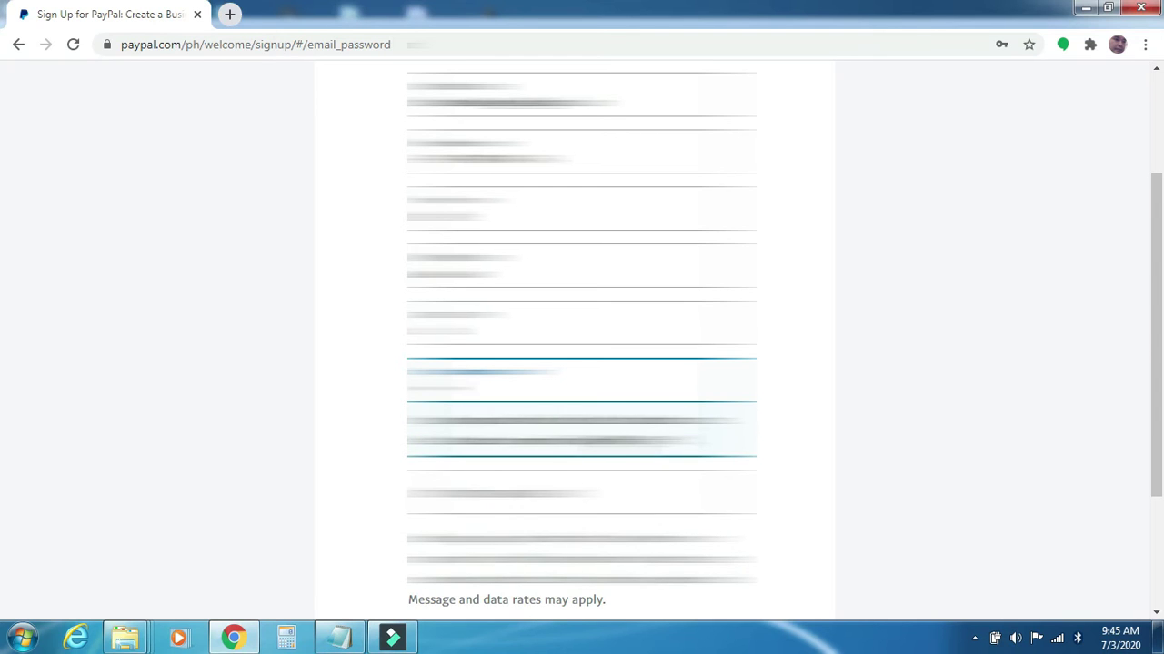
{"action": "type", "text": "•"}
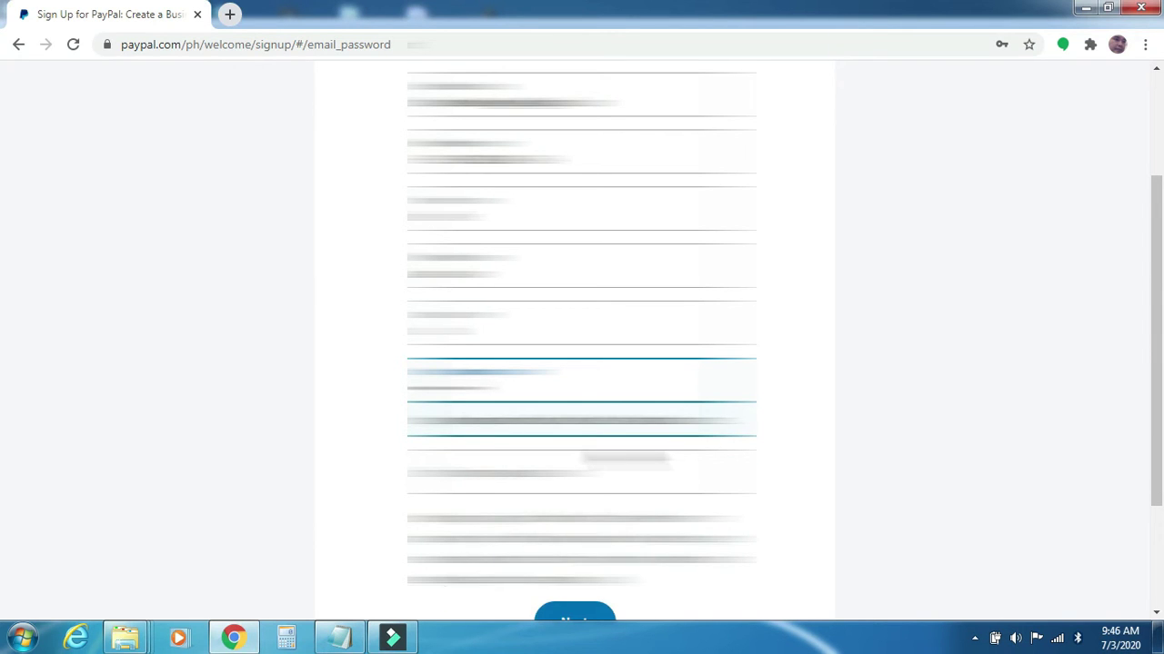
{"action": "type", "text": "••••"}
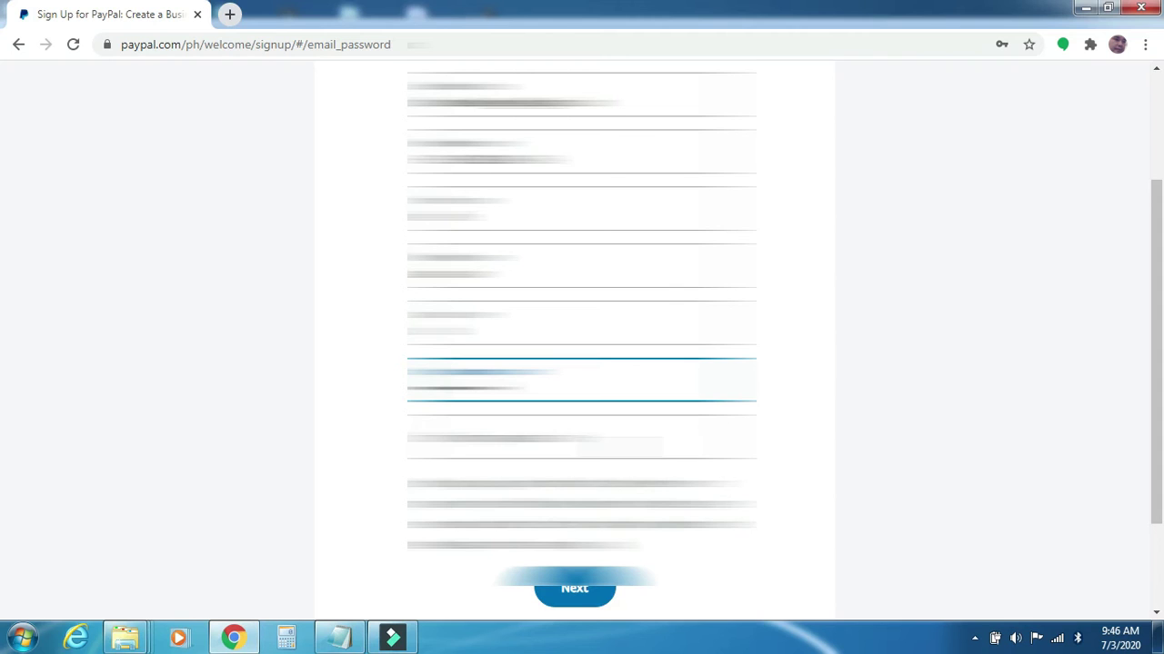
{"action": "left_click", "coordinate": [505, 443]}
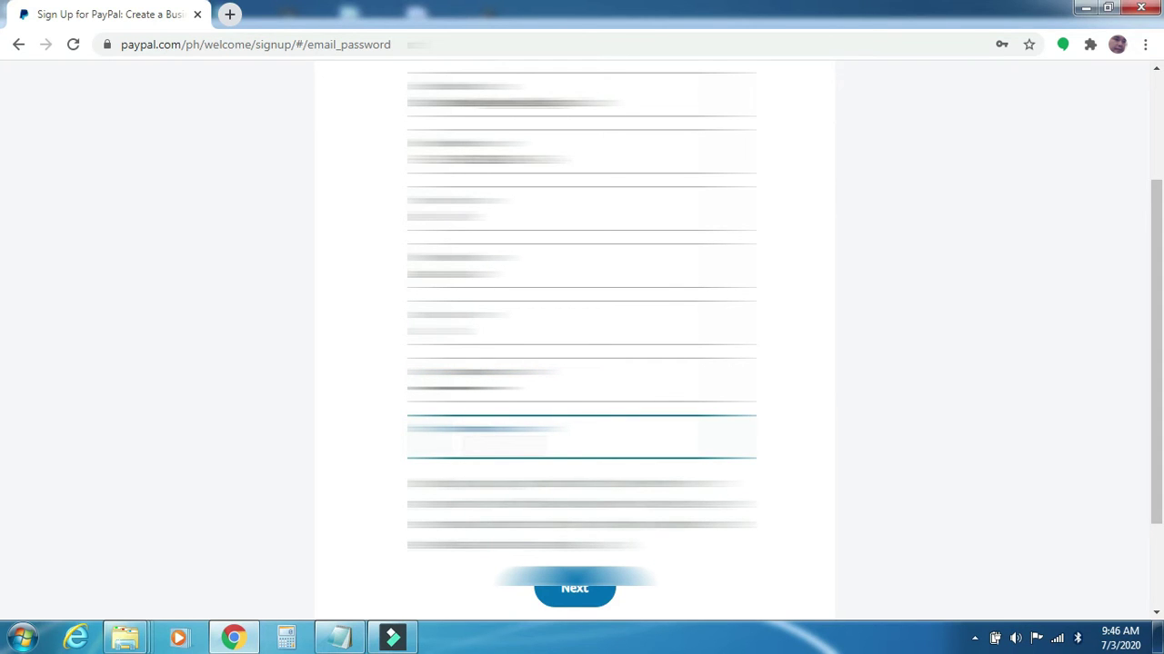
{"action": "type", "text": "•••"}
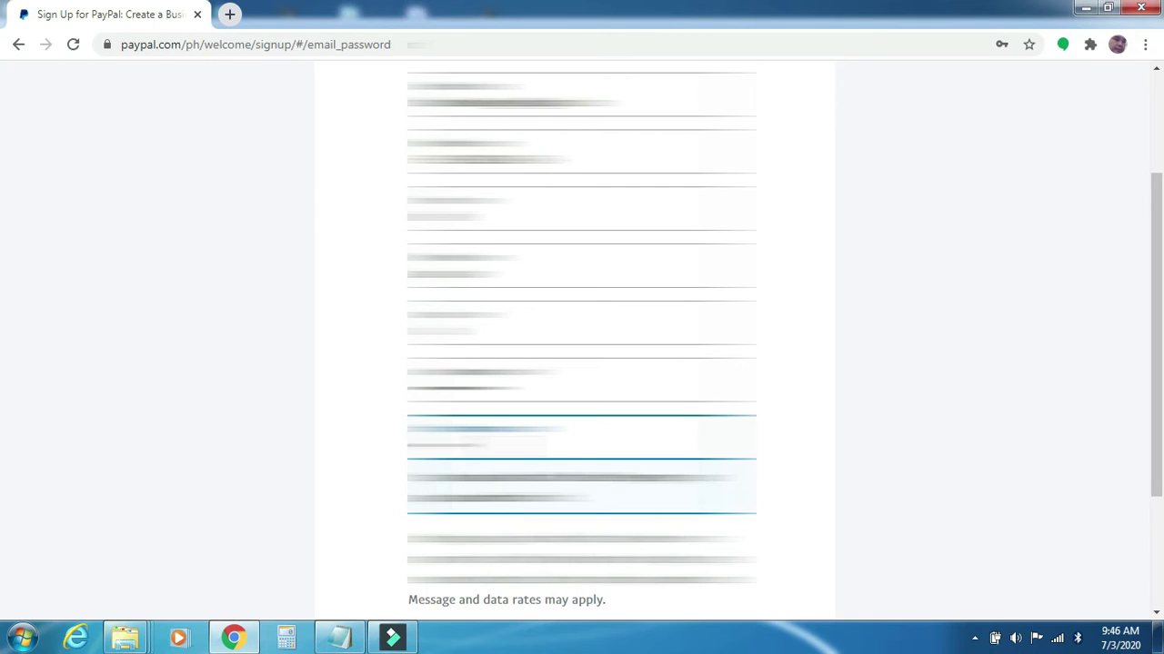
{"action": "type", "text": "•••••"}
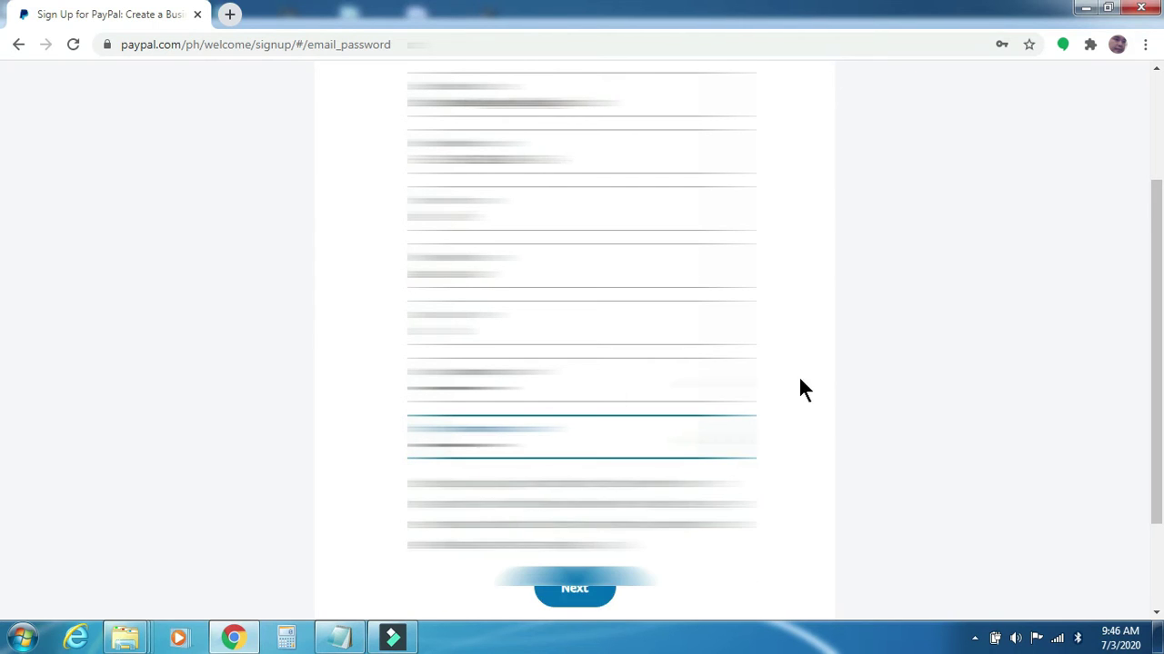
{"action": "left_click", "coordinate": [574, 588]}
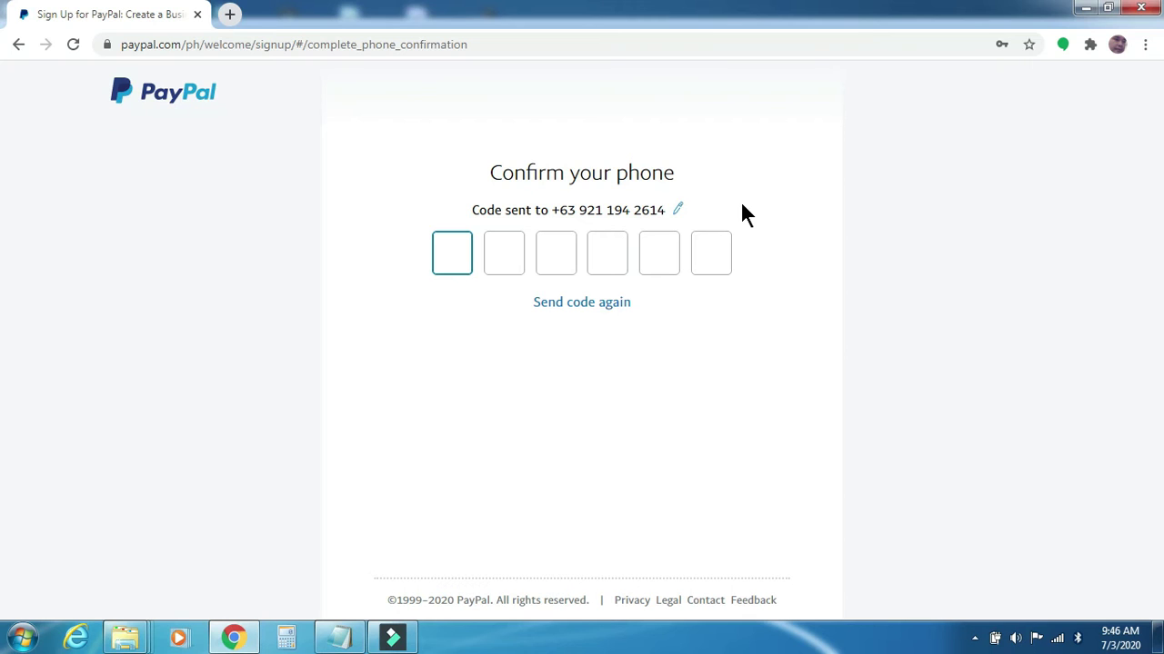
Step: Enter the six-digit verification code texted to the phone
{"action": "left_click", "coordinate": [460, 259]}
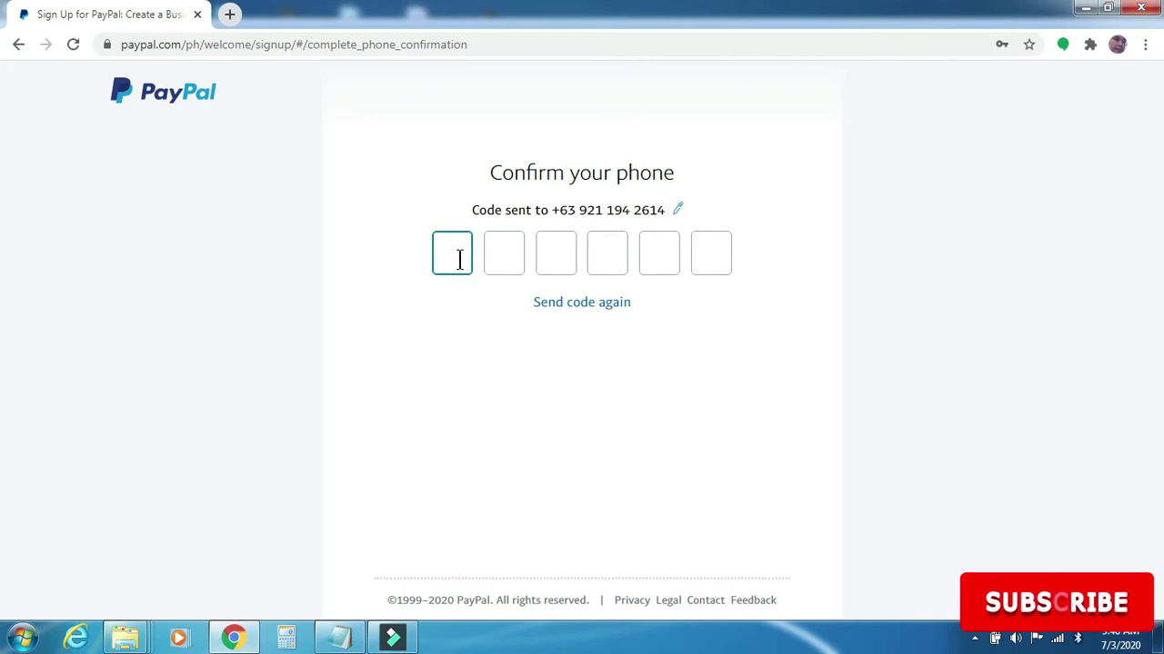
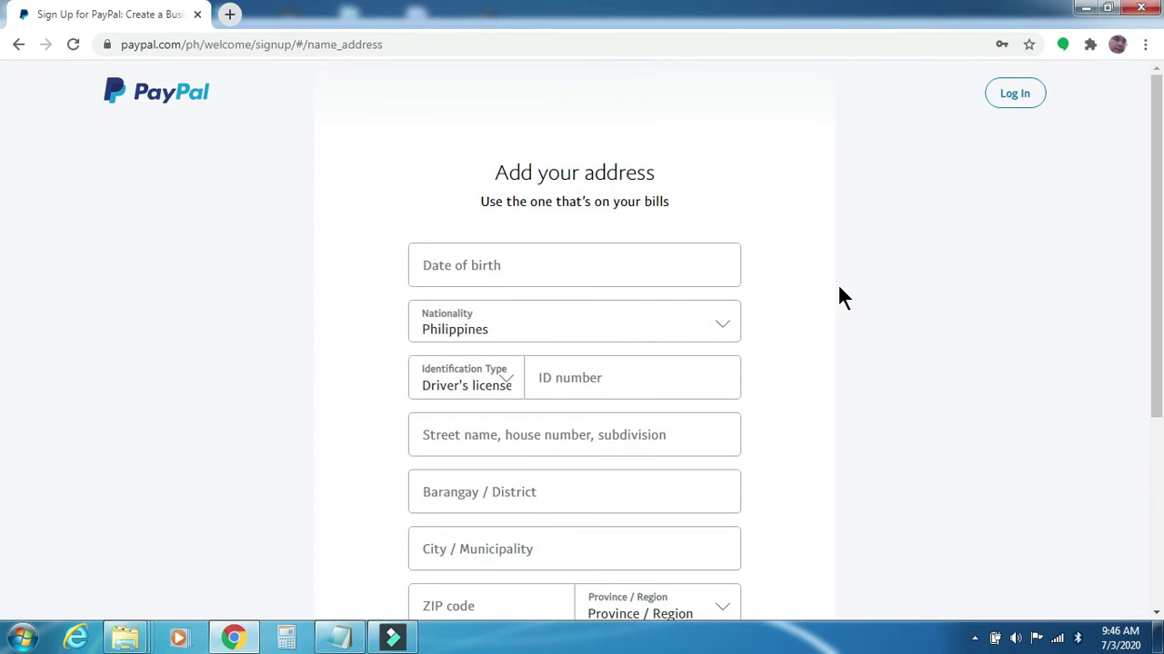
Step: Enter the date of birth and choose Passport as the identification type
{"action": "scroll", "coordinate": [837, 284], "scroll_direction": "down", "scroll_amount": 3}
{"action": "scroll", "coordinate": [837, 284], "scroll_direction": "up", "scroll_amount": 3}
{"action": "scroll", "coordinate": [837, 283], "scroll_direction": "down", "scroll_amount": 1}
{"action": "scroll", "coordinate": [839, 288], "scroll_direction": "down", "scroll_amount": 3}
{"action": "scroll", "coordinate": [839, 288], "scroll_direction": "up", "scroll_amount": 4}
{"action": "scroll", "coordinate": [839, 288], "scroll_direction": "down", "scroll_amount": 1}
{"action": "scroll", "coordinate": [839, 289], "scroll_direction": "down", "scroll_amount": 3}
{"action": "scroll", "coordinate": [839, 289], "scroll_direction": "up", "scroll_amount": 4}
{"action": "scroll", "coordinate": [839, 289], "scroll_direction": "down", "scroll_amount": 2}
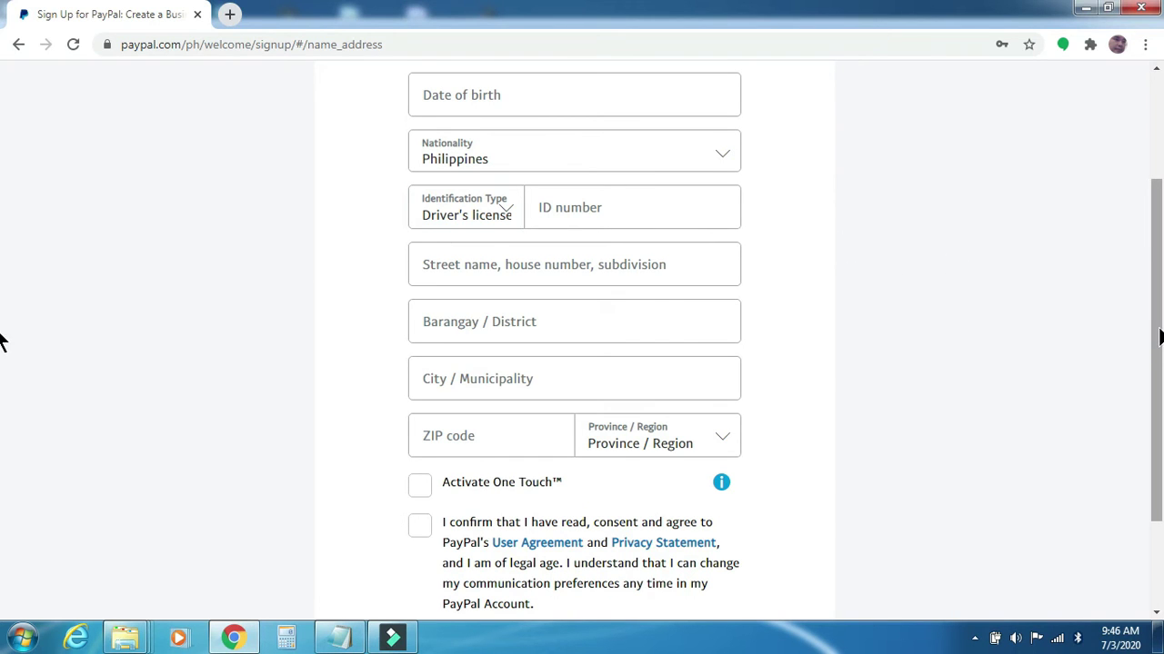
{"action": "scroll", "coordinate": [2, 345], "scroll_direction": "down", "scroll_amount": 1}
{"action": "scroll", "coordinate": [2, 345], "scroll_direction": "up", "scroll_amount": 2}
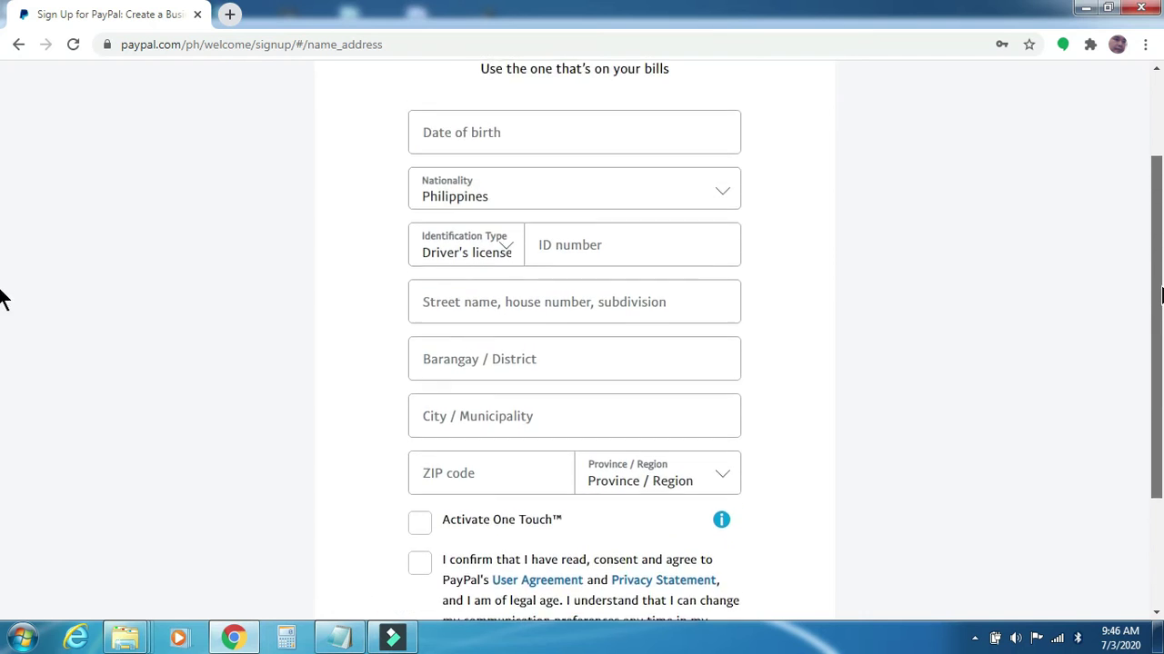
{"action": "scroll", "coordinate": [2, 272], "scroll_direction": "down", "scroll_amount": 1}
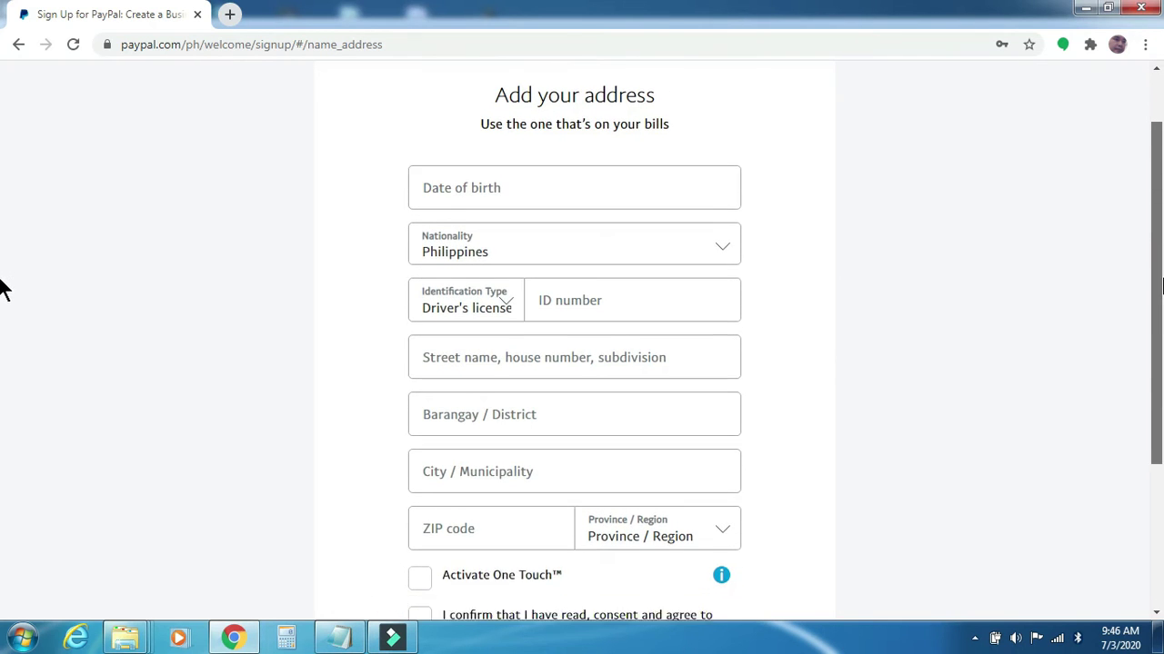
{"action": "scroll", "coordinate": [2, 291], "scroll_direction": "up", "scroll_amount": 1}
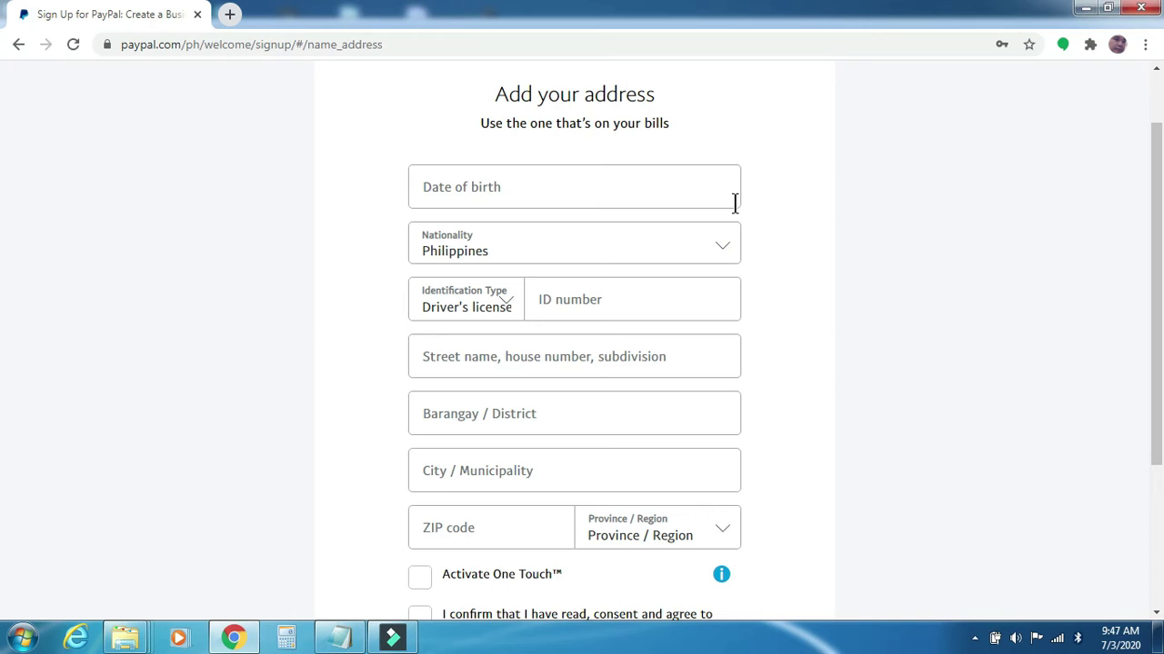
{"action": "left_click", "coordinate": [547, 198]}
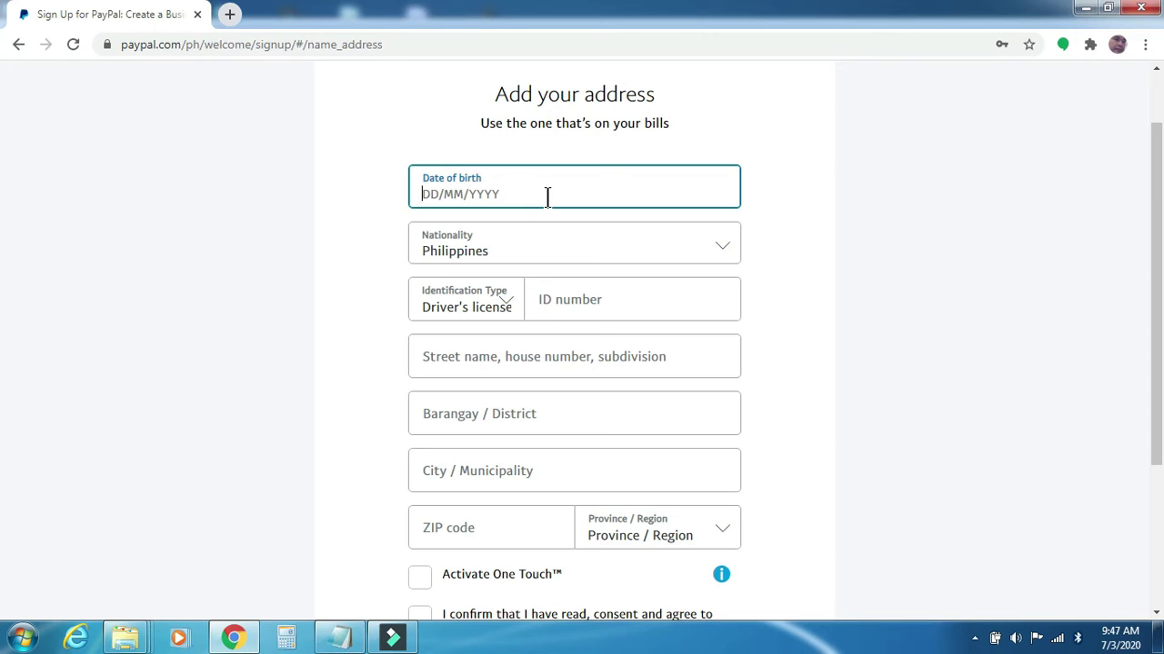
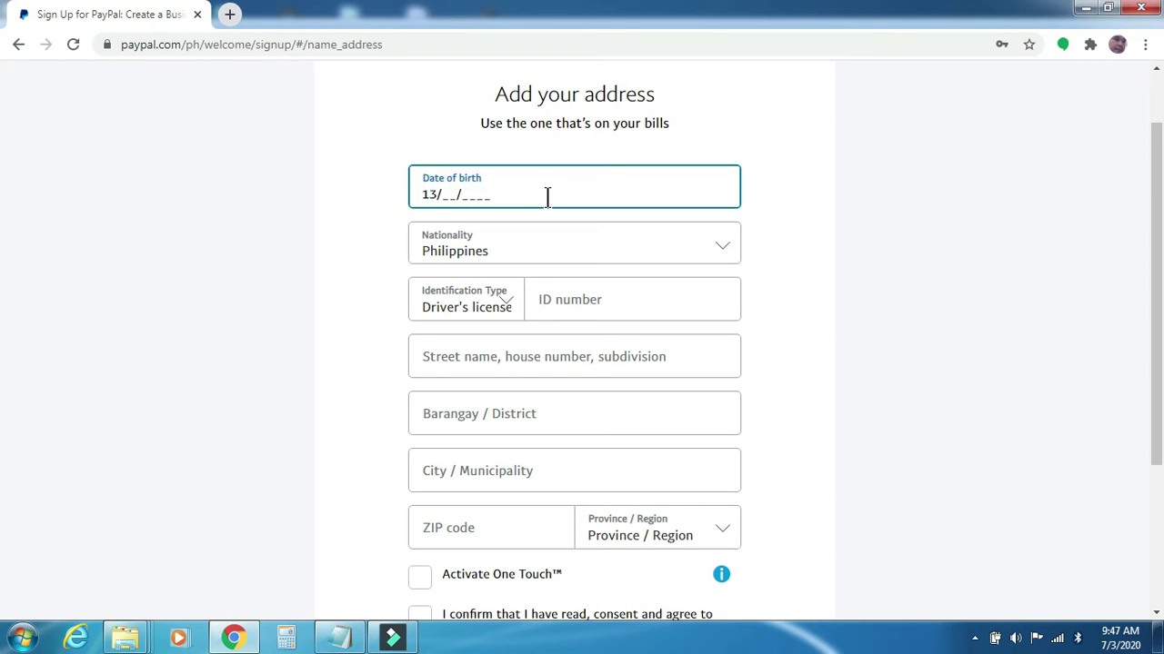
{"action": "left_click", "coordinate": [509, 306]}
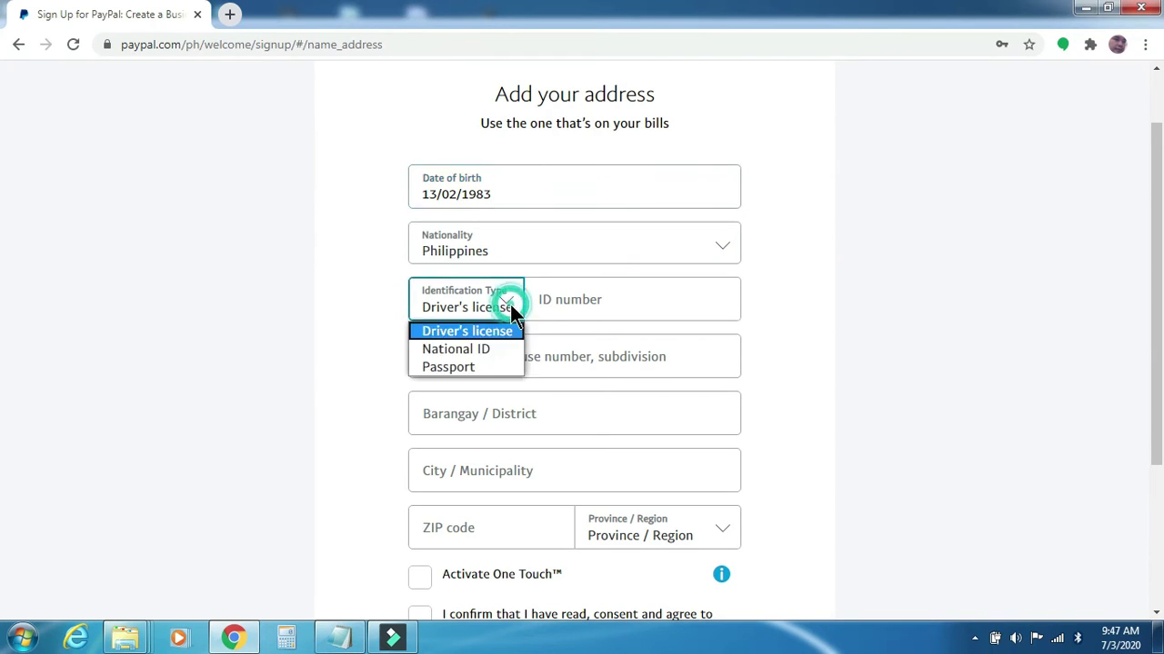
{"action": "left_click", "coordinate": [479, 367]}
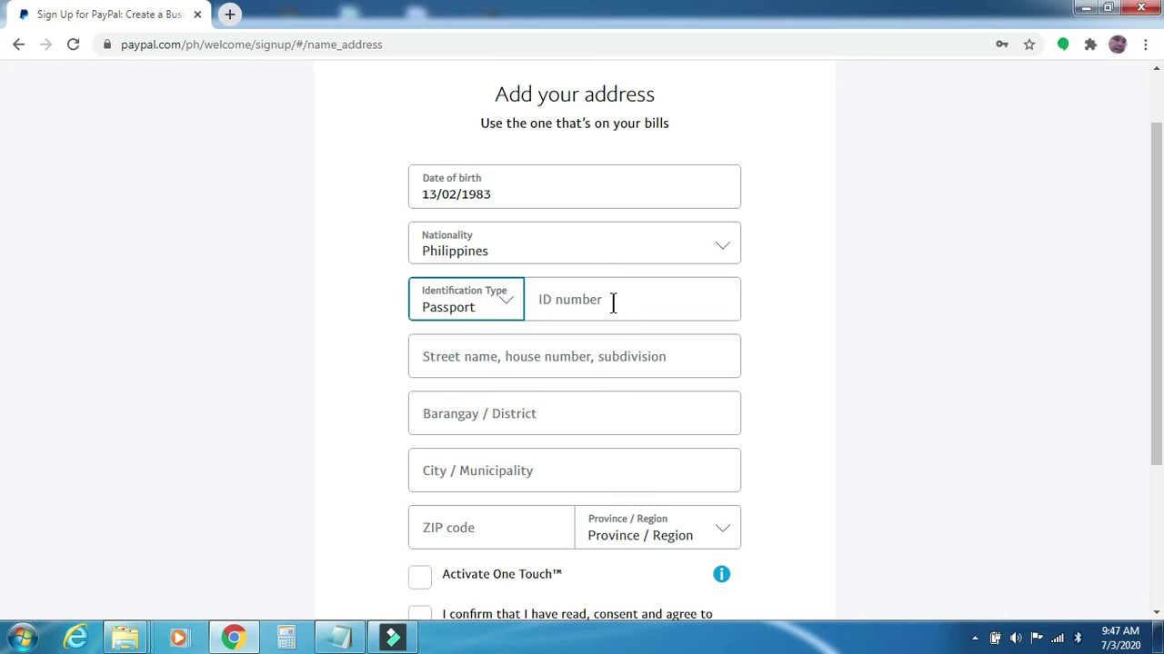
Step: Enter the street address, dismissing the saved-address suggestions
{"action": "left_click", "coordinate": [478, 365]}
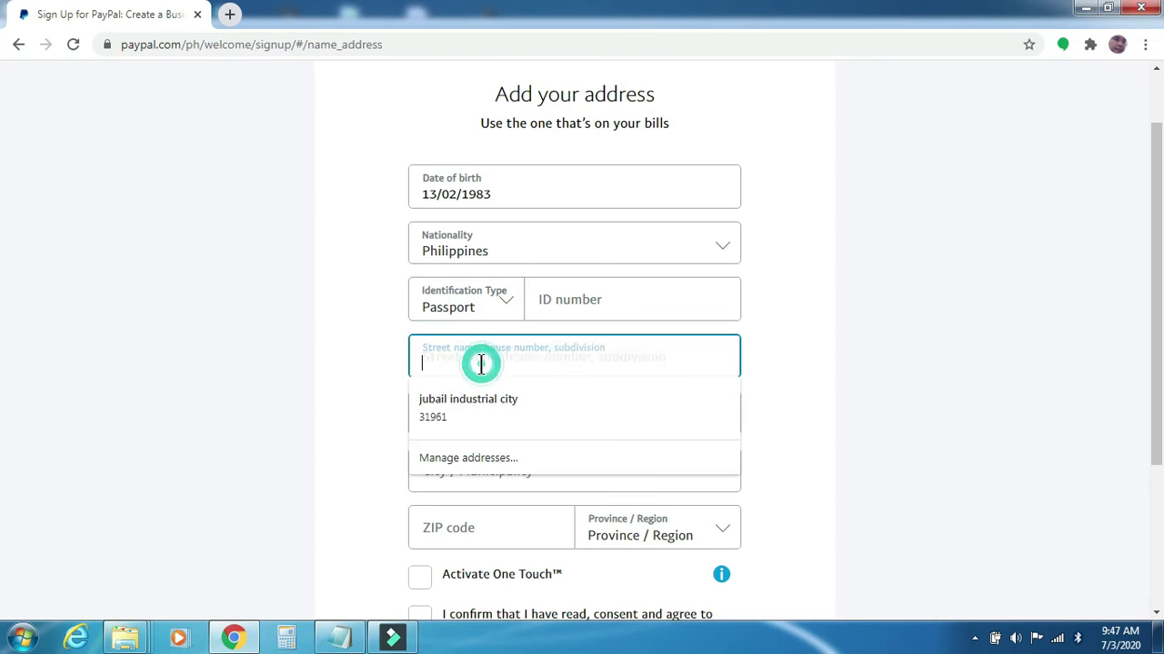
{"action": "left_click", "coordinate": [848, 332]}
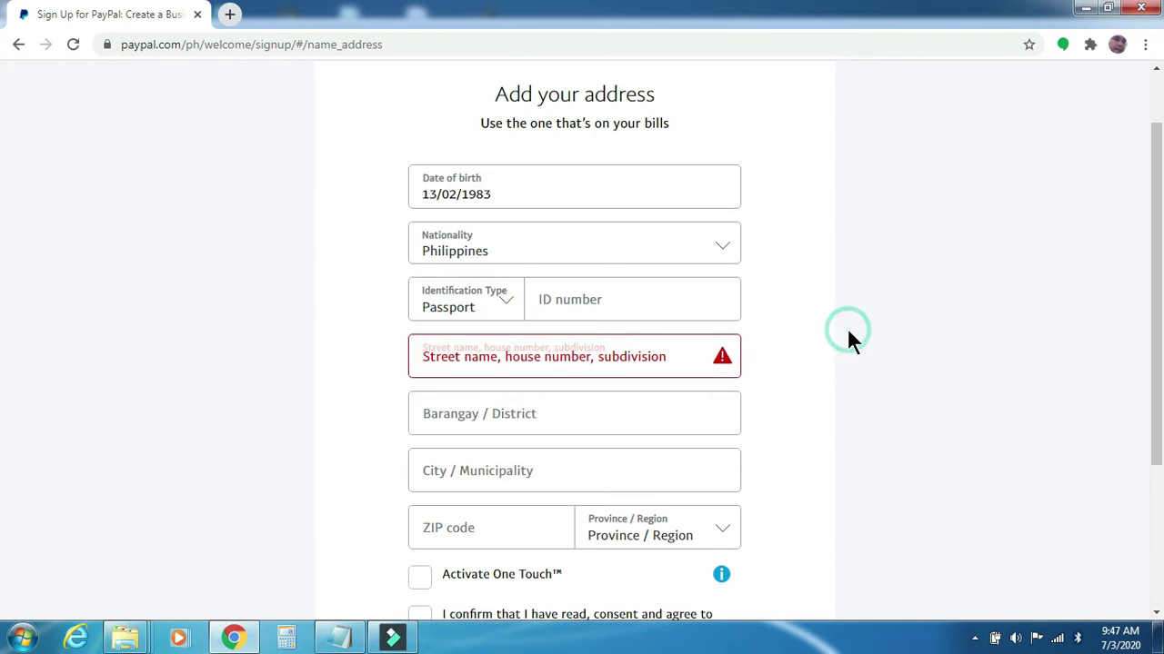
{"action": "left_click", "coordinate": [482, 355]}
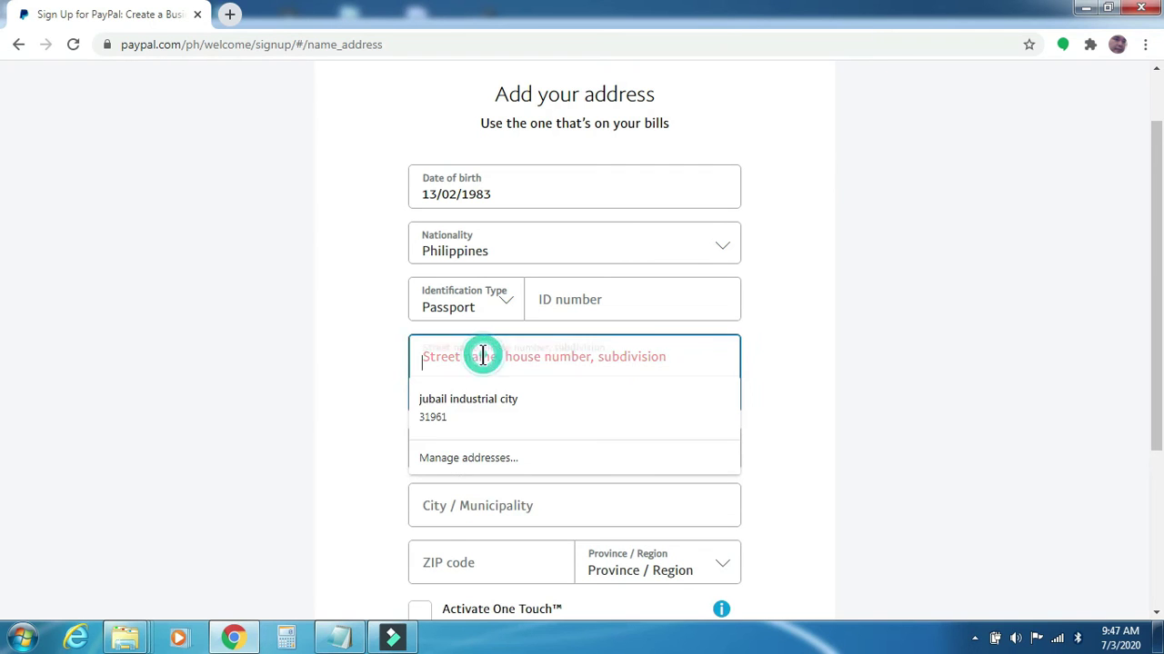
{"action": "left_click", "coordinate": [789, 340]}
{"action": "left_click", "coordinate": [473, 358]}
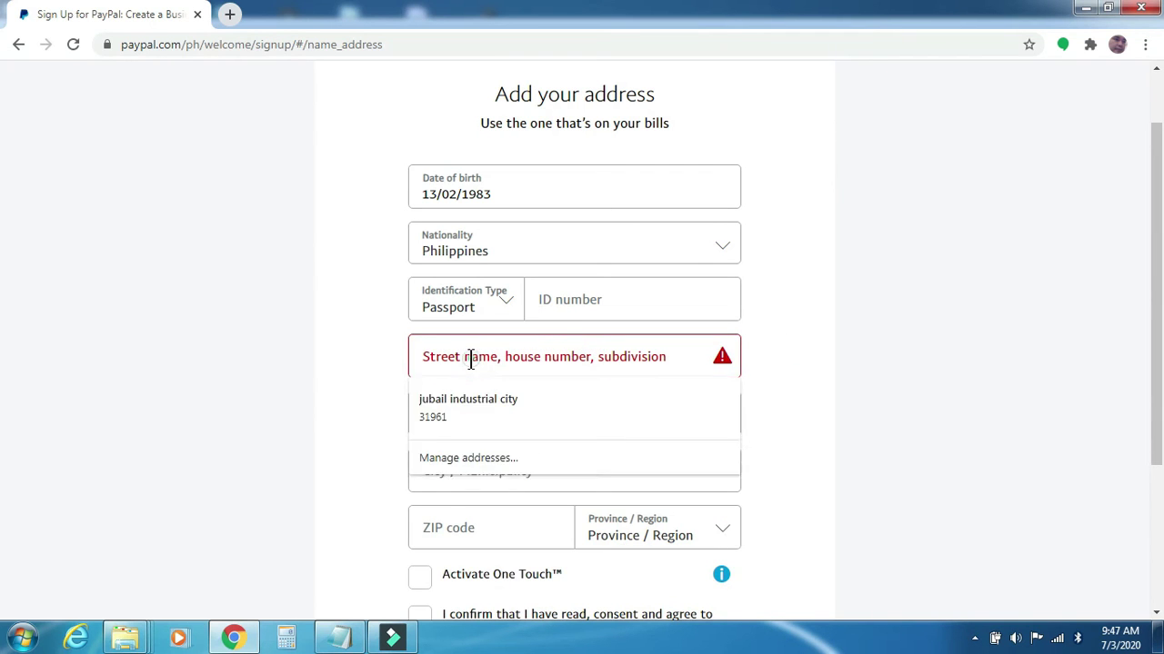
{"action": "type", "text": "1"}
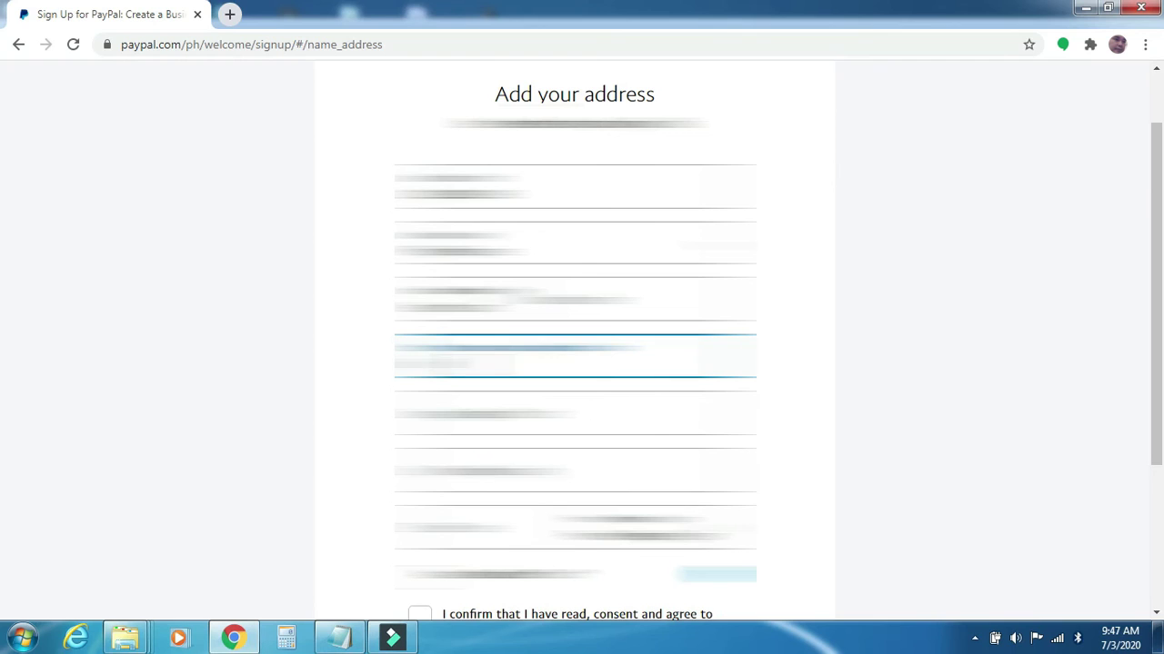
{"action": "type", "text": "ng"}
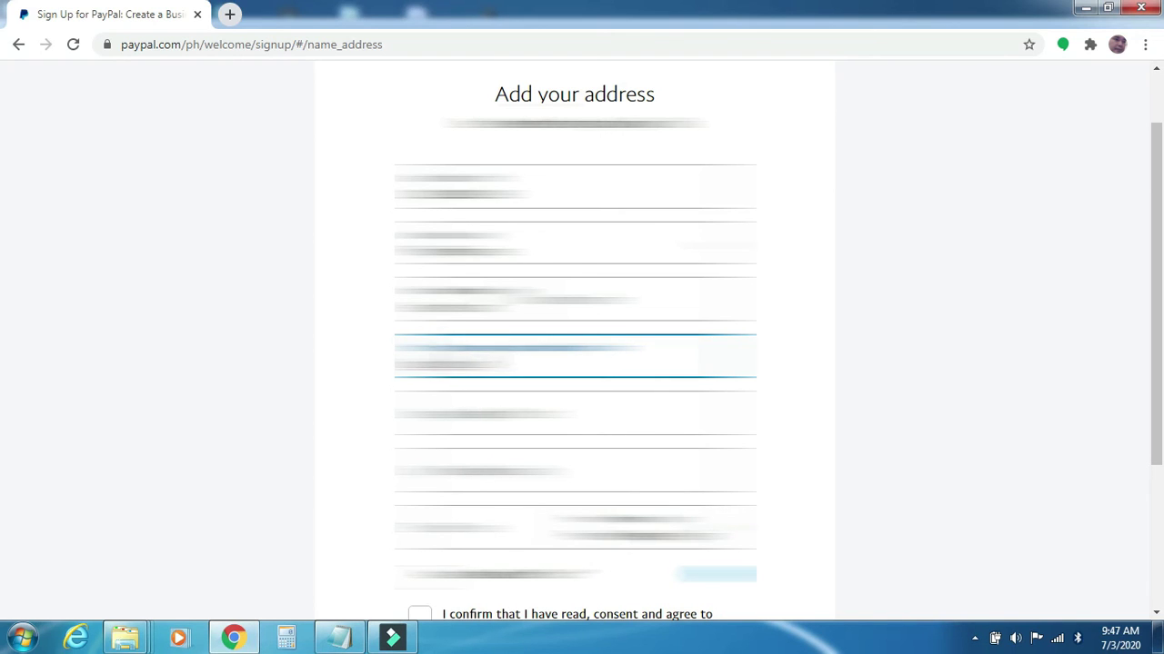
Step: Complete the remaining address fields, including city and postal code, then agree and create the account
{"action": "left_click", "coordinate": [482, 419]}
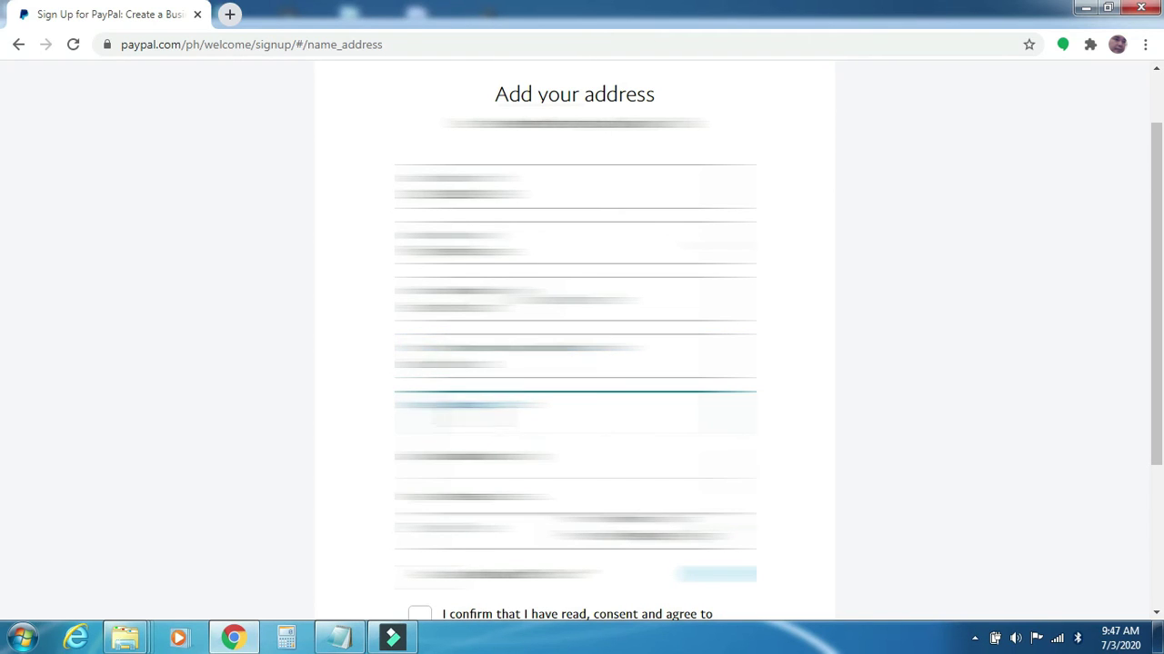
{"action": "type", "text": "B"}
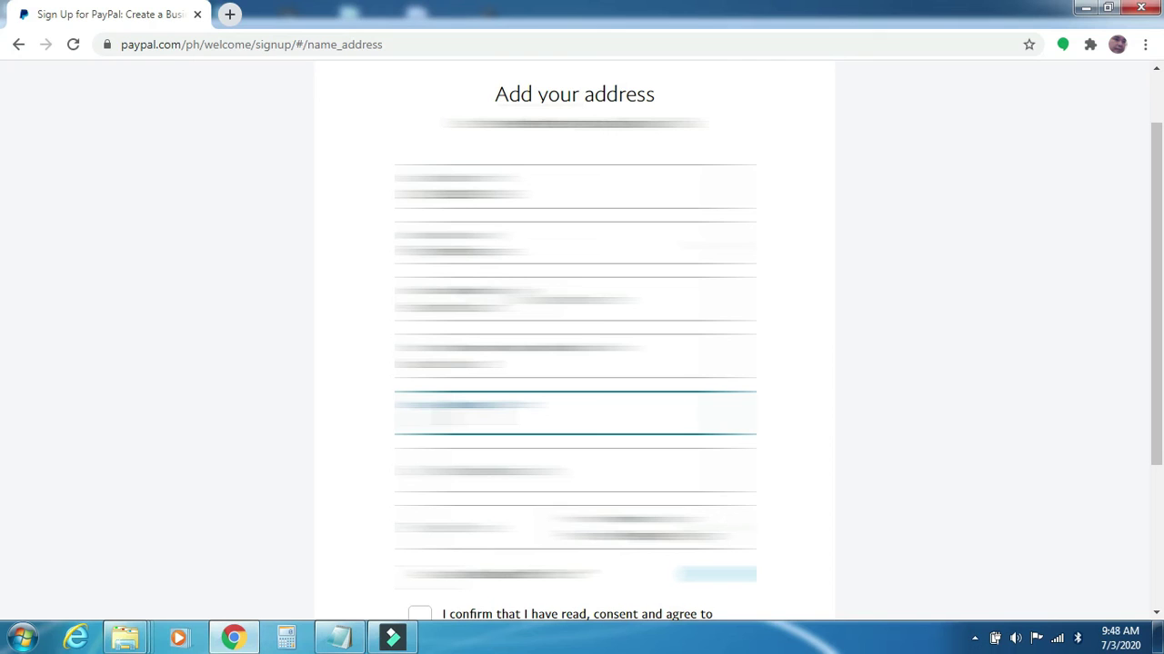
{"action": "type", "text": "Manila"}
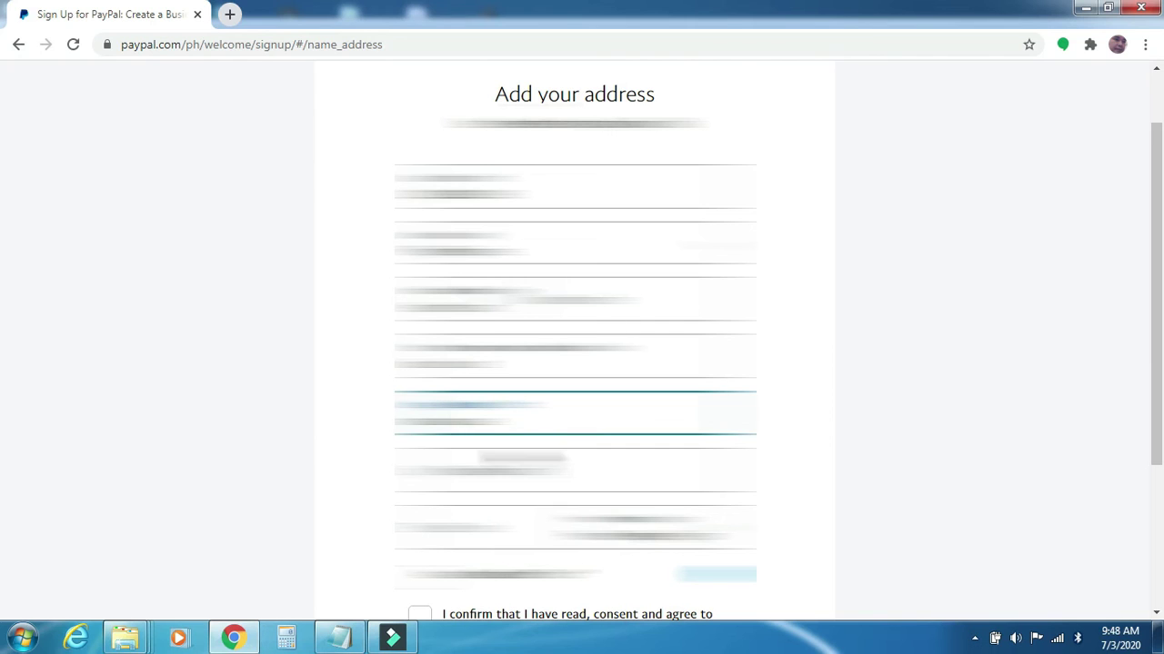
{"action": "left_click", "coordinate": [513, 467]}
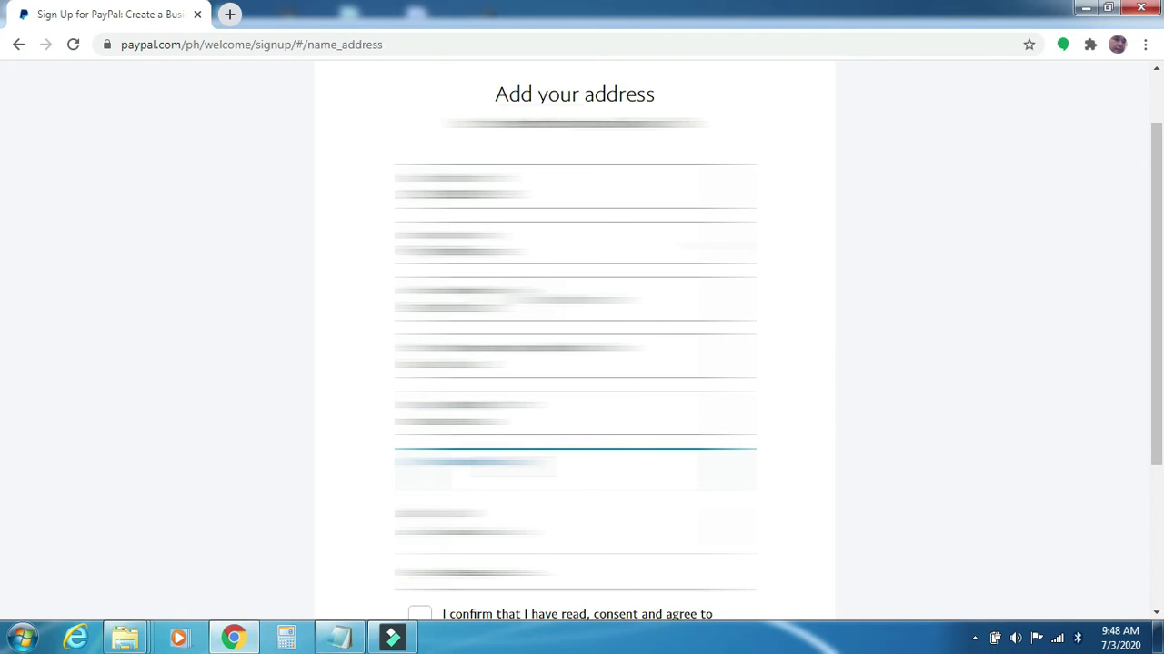
{"action": "type", "text": "1000"}
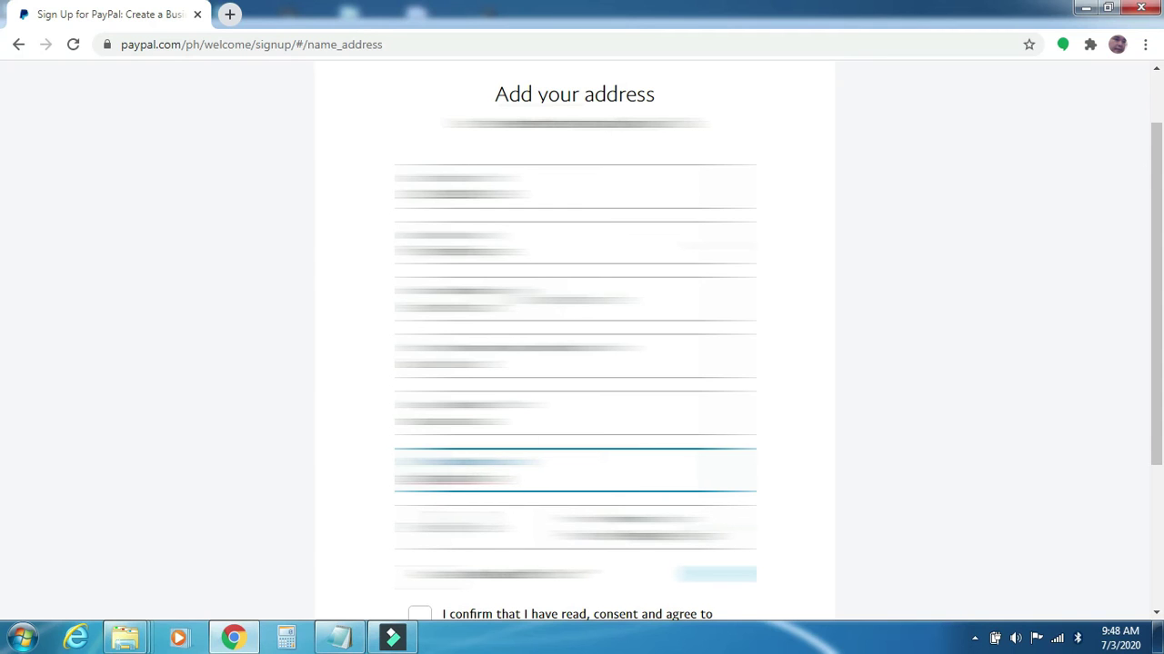
{"action": "left_click", "coordinate": [478, 527]}
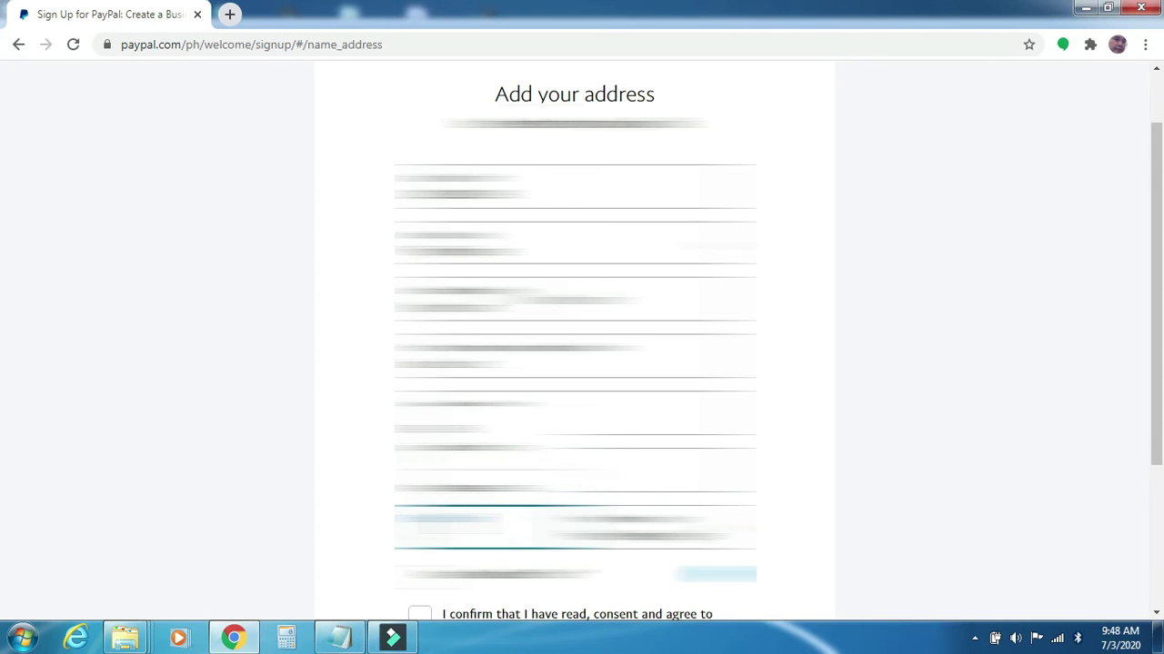
{"action": "scroll", "coordinate": [582, 364], "scroll_direction": "down", "scroll_amount": 2}
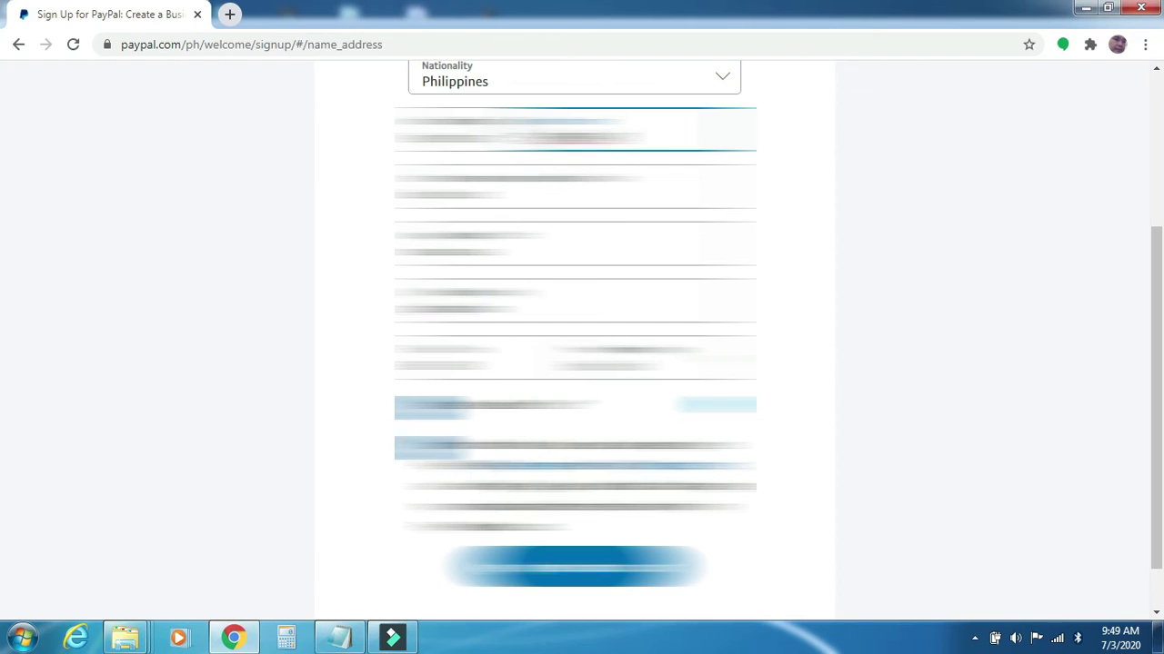
{"action": "left_click_drag", "start_coordinate": [577, 138], "coordinate": [529, 138]}
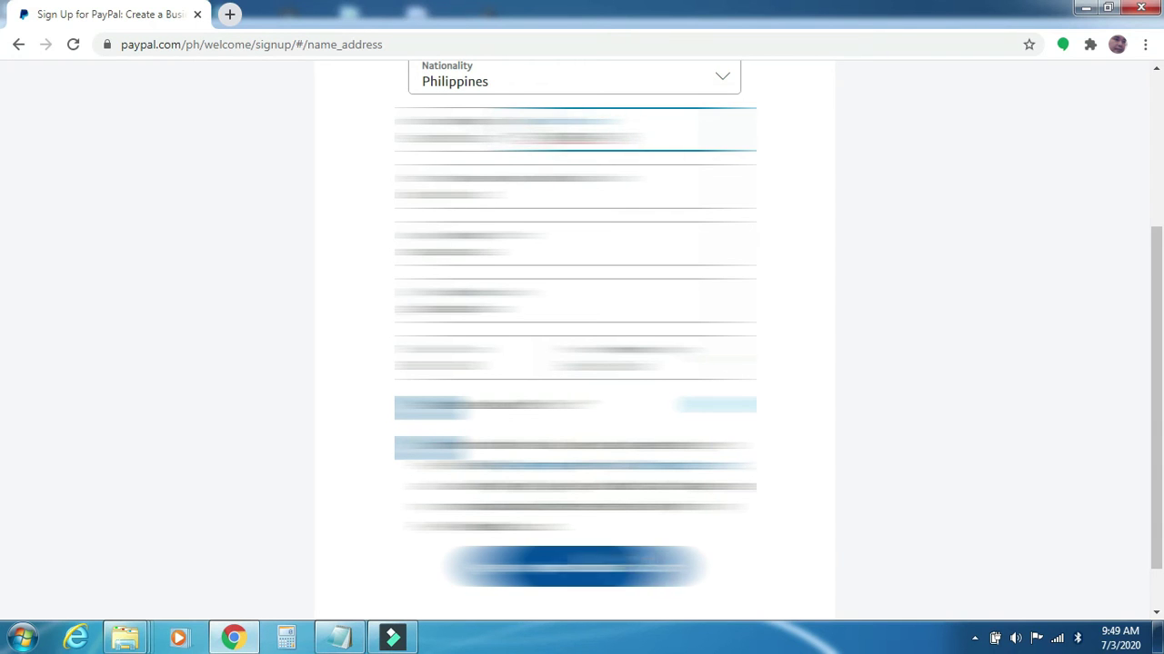
{"action": "left_click", "coordinate": [594, 562]}
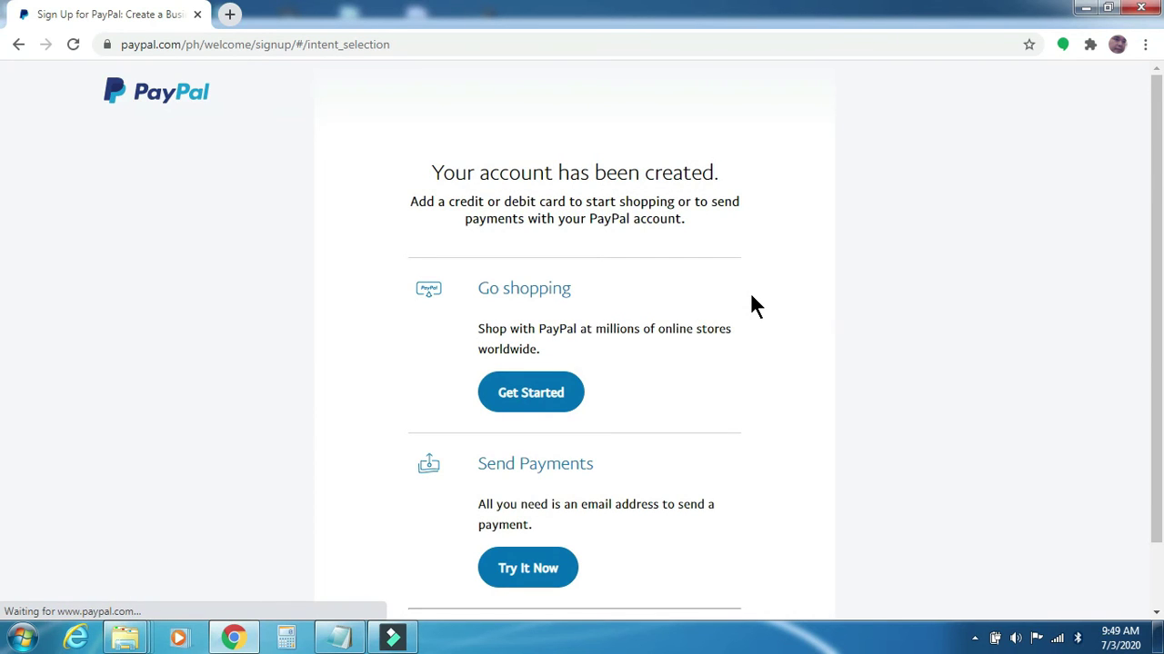
Step: Choose 'Try It Now' under Send Payments on the account-created page
{"action": "scroll", "coordinate": [751, 295], "scroll_direction": "down", "scroll_amount": 1}
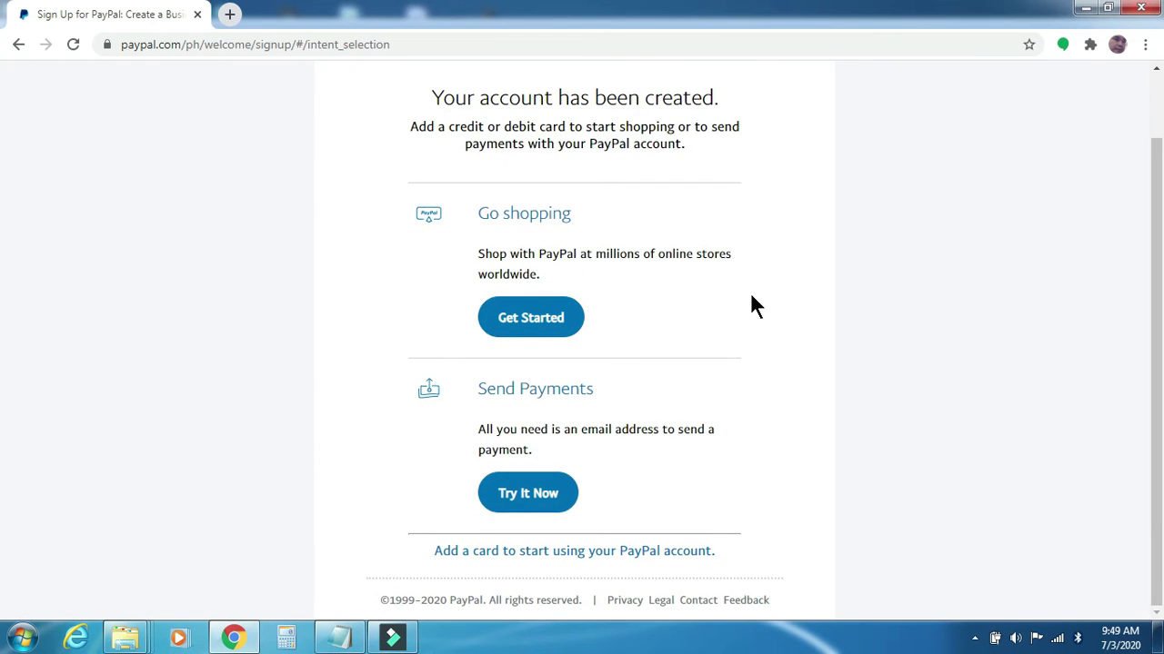
{"action": "scroll", "coordinate": [749, 300], "scroll_direction": "up", "scroll_amount": 1}
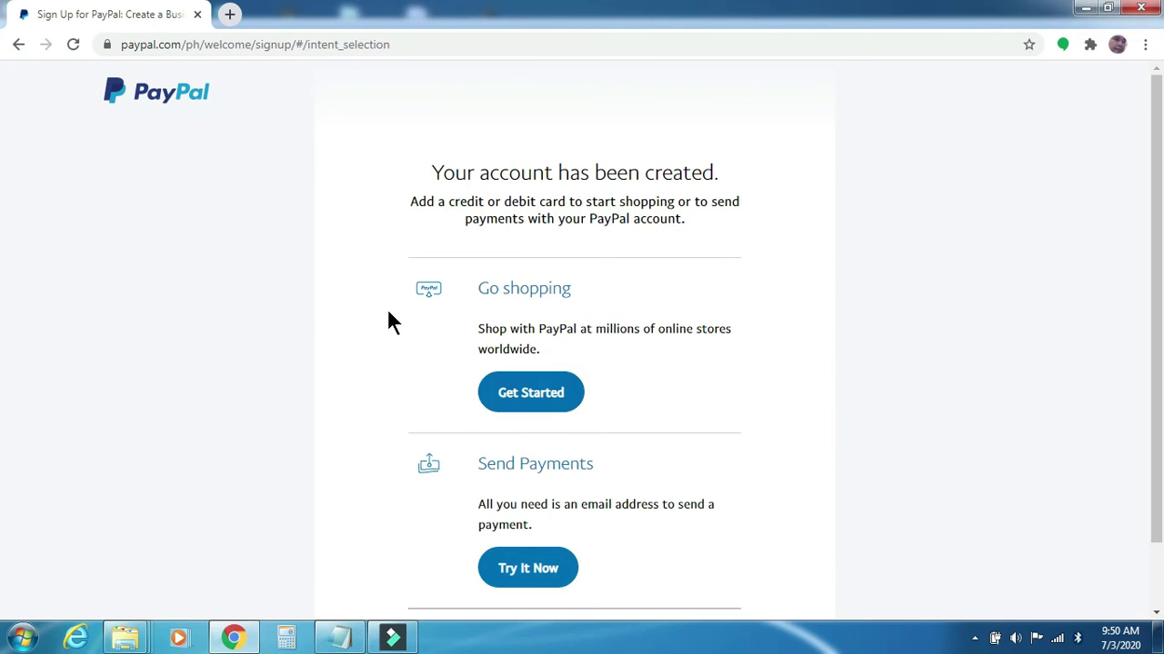
{"action": "scroll", "coordinate": [685, 433], "scroll_direction": "down", "scroll_amount": 2}
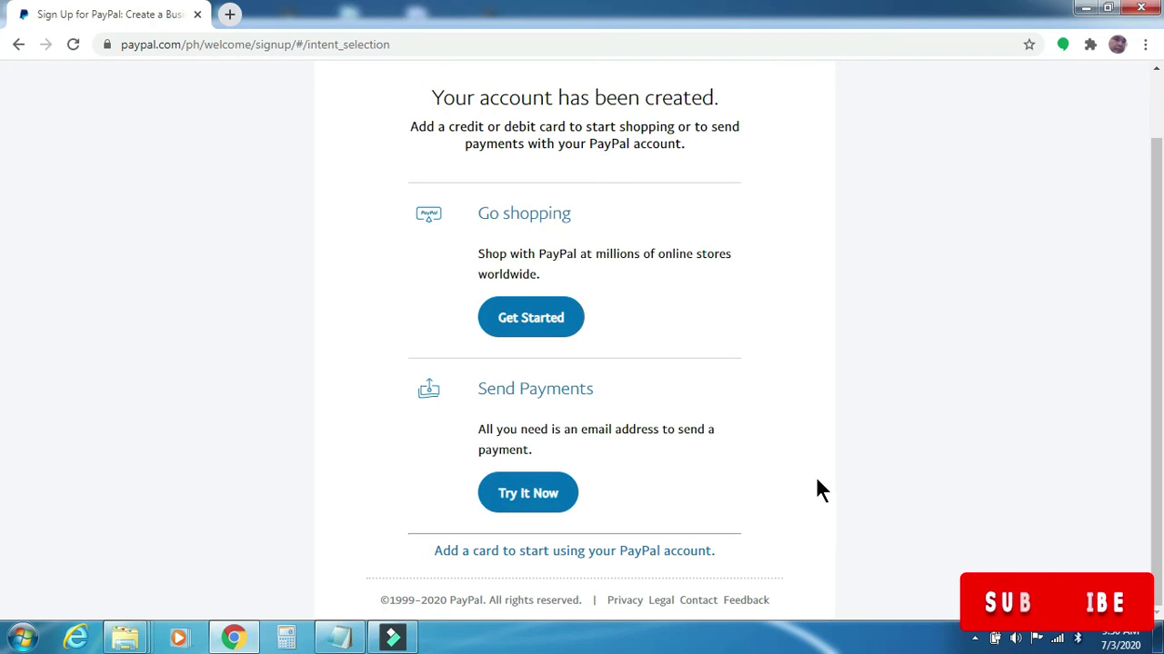
{"action": "left_click", "coordinate": [527, 498]}
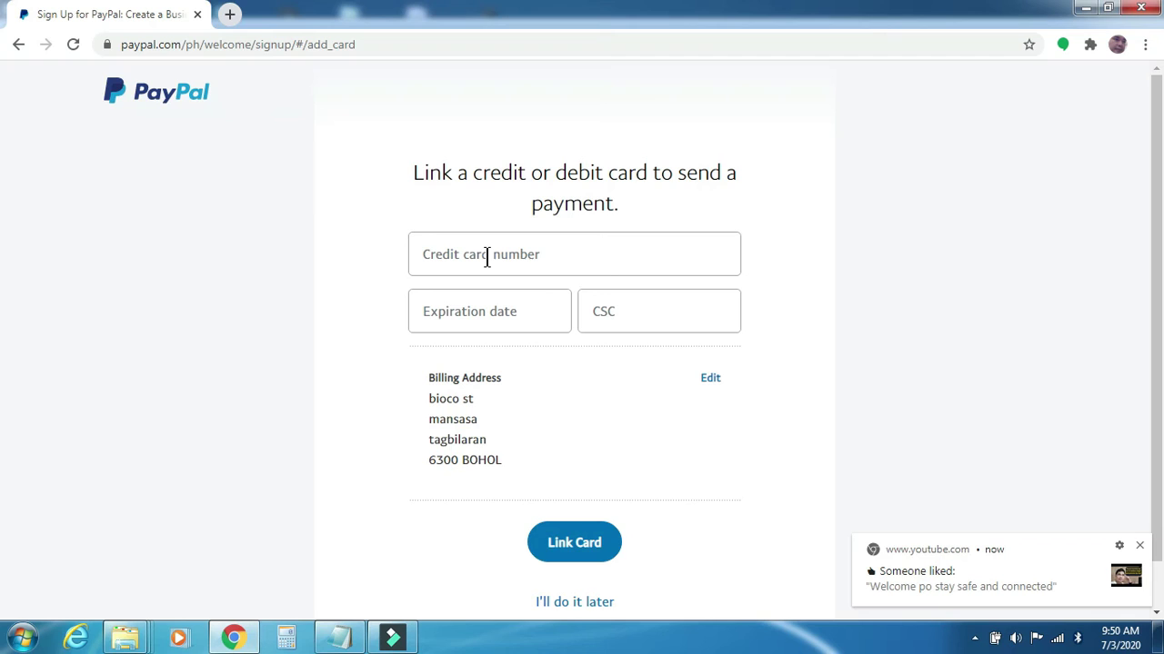
Step: Skip card linking with 'I'll do it later' to reach the Send Money page
{"action": "left_click", "coordinate": [487, 258]}
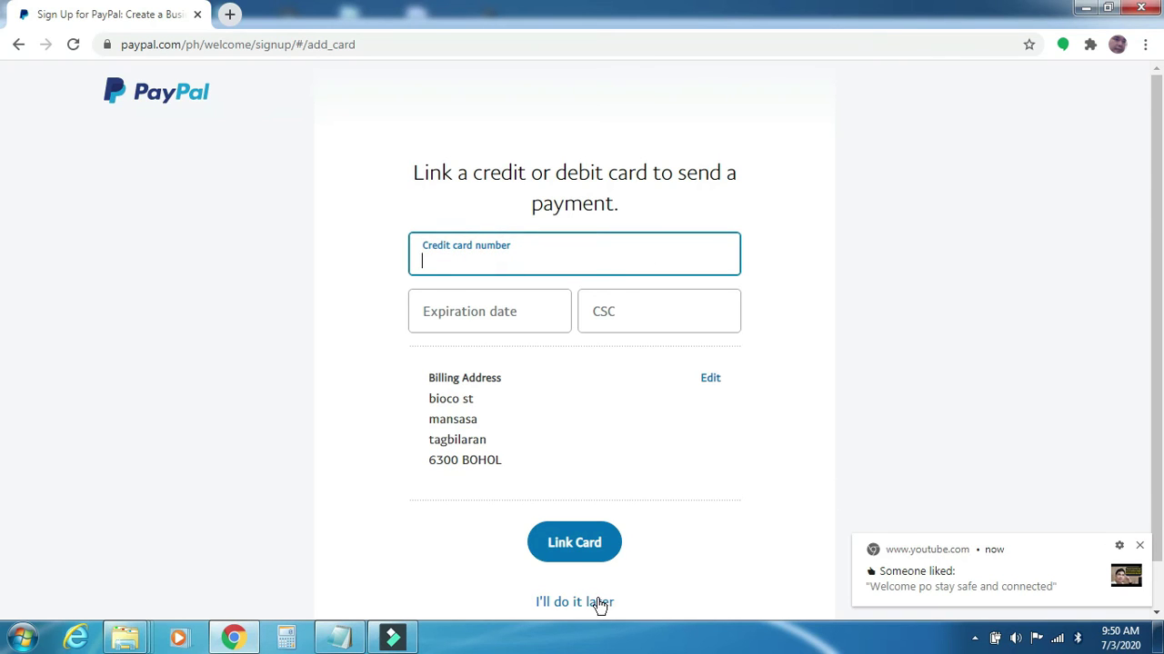
{"action": "left_click", "coordinate": [1142, 550]}
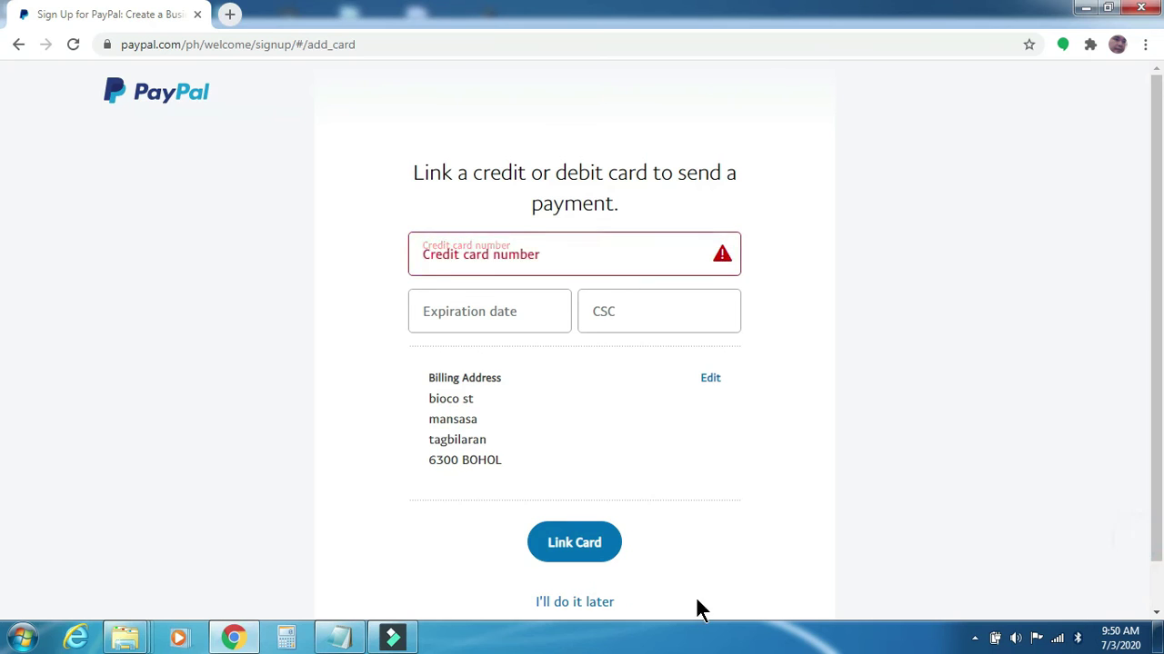
{"action": "left_click", "coordinate": [577, 581]}
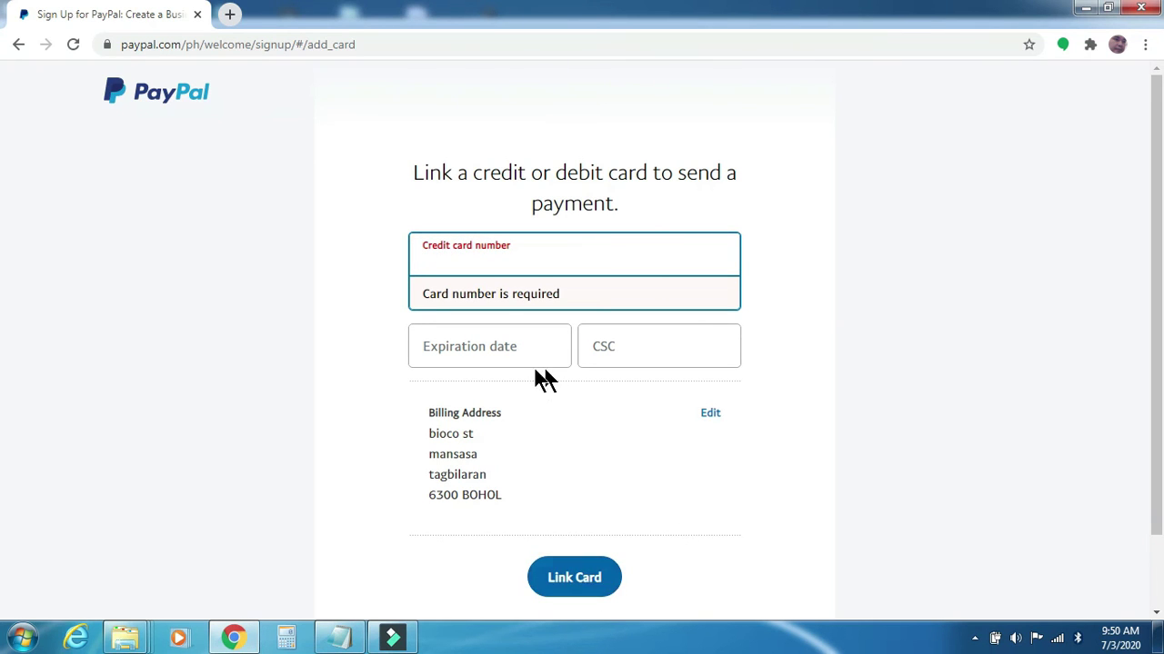
{"action": "scroll", "coordinate": [754, 427], "scroll_direction": "down", "scroll_amount": 1}
{"action": "left_click", "coordinate": [582, 552]}
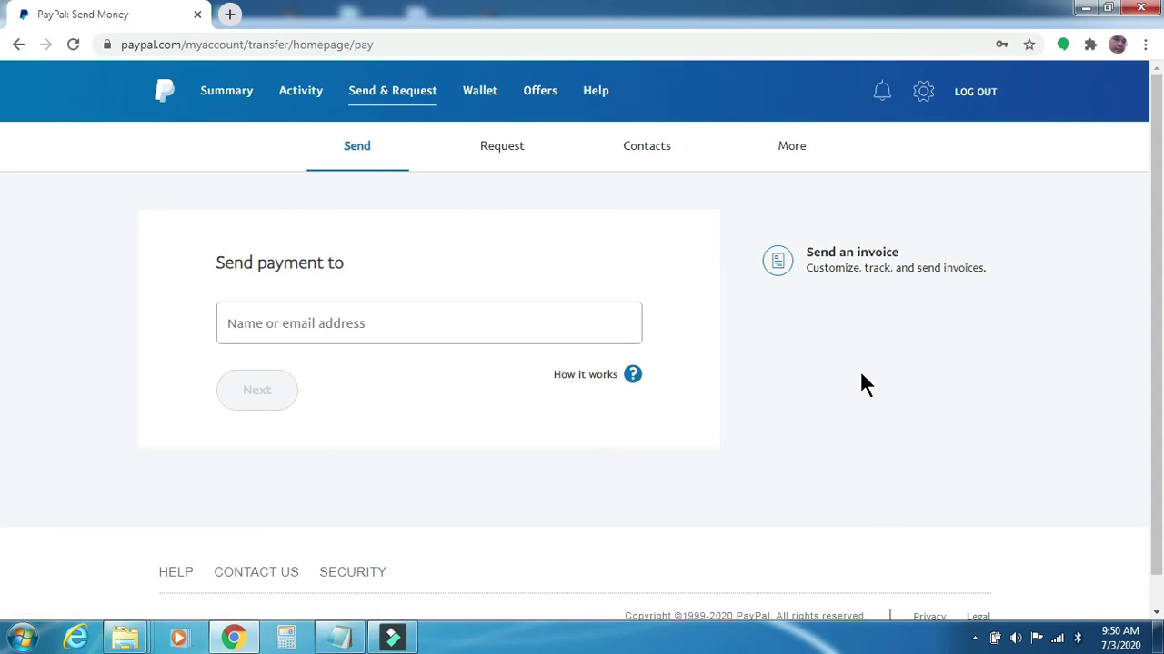
Step: Go to Summary to view the zero balance, then open the 'Confirm your email' card
{"action": "left_click", "coordinate": [227, 95]}
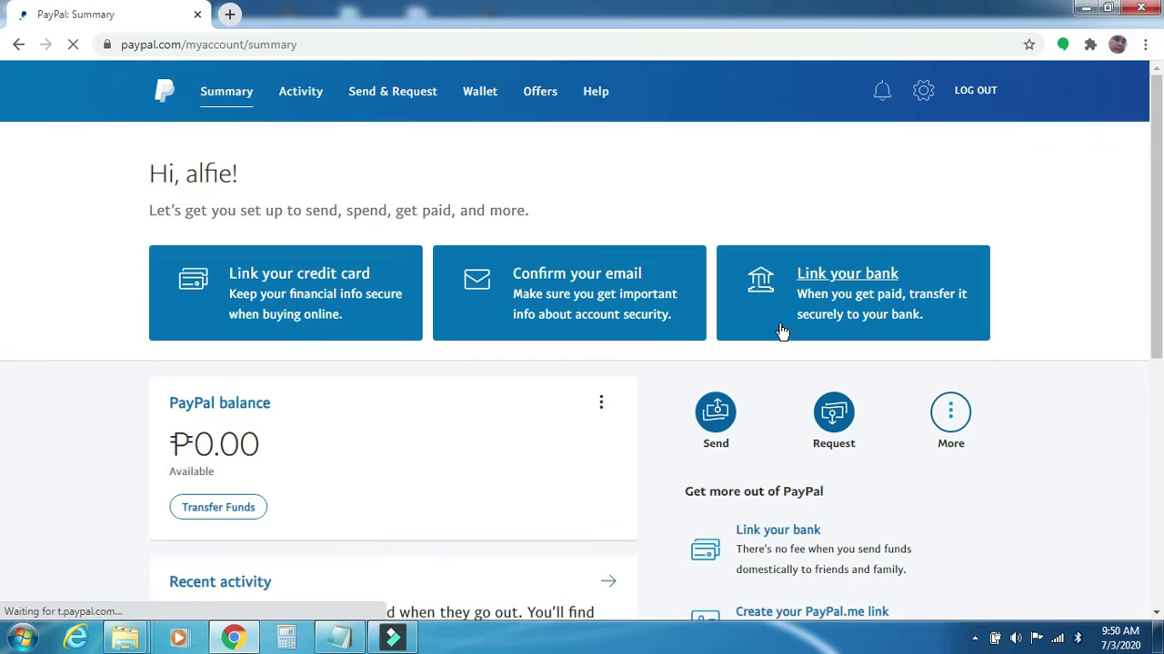
{"action": "scroll", "coordinate": [255, 442], "scroll_direction": "down", "scroll_amount": 1}
{"action": "scroll", "coordinate": [256, 442], "scroll_direction": "down", "scroll_amount": 1}
{"action": "scroll", "coordinate": [256, 436], "scroll_direction": "up", "scroll_amount": 2}
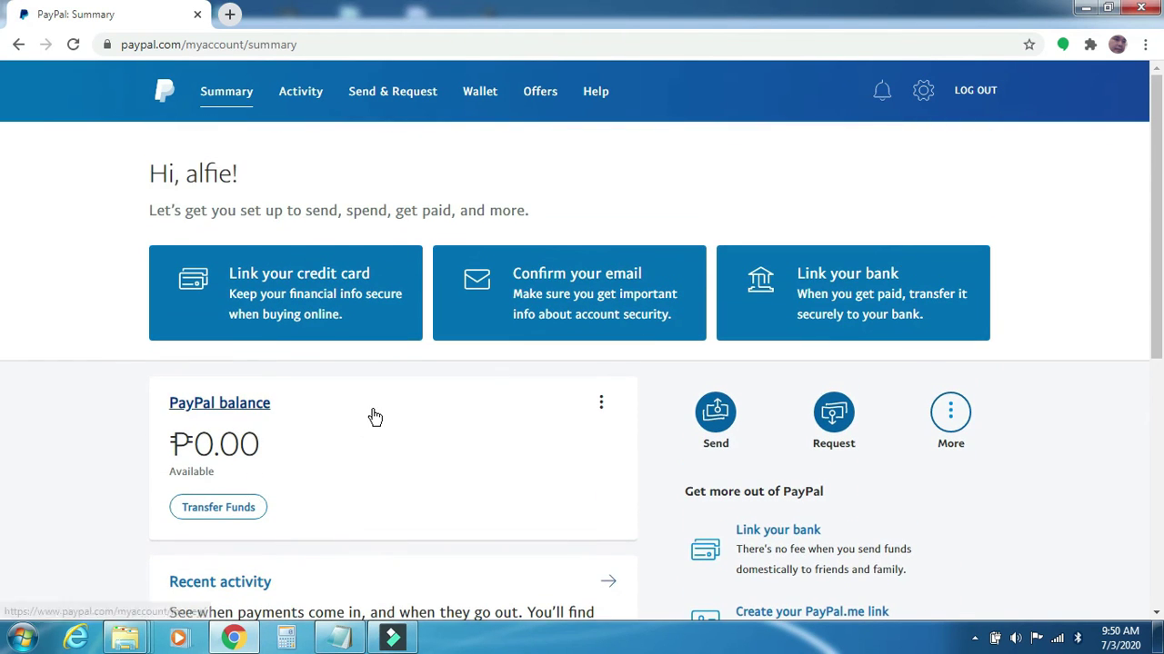
{"action": "scroll", "coordinate": [378, 418], "scroll_direction": "down", "scroll_amount": 2}
{"action": "scroll", "coordinate": [378, 417], "scroll_direction": "up", "scroll_amount": 2}
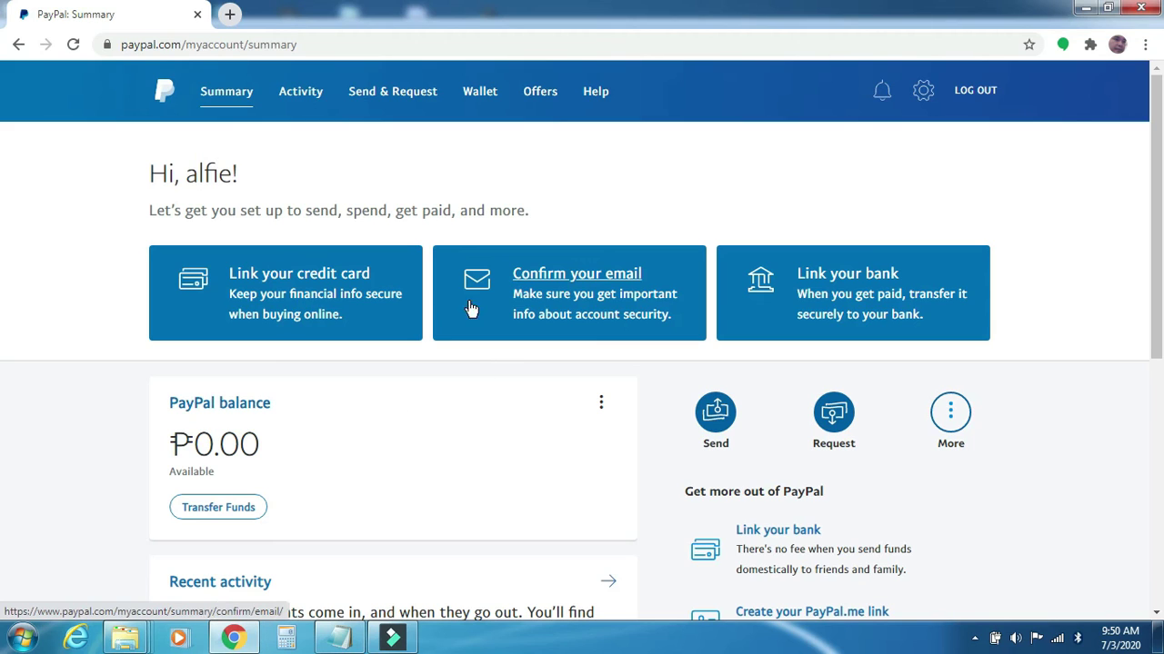
{"action": "left_click", "coordinate": [565, 285]}
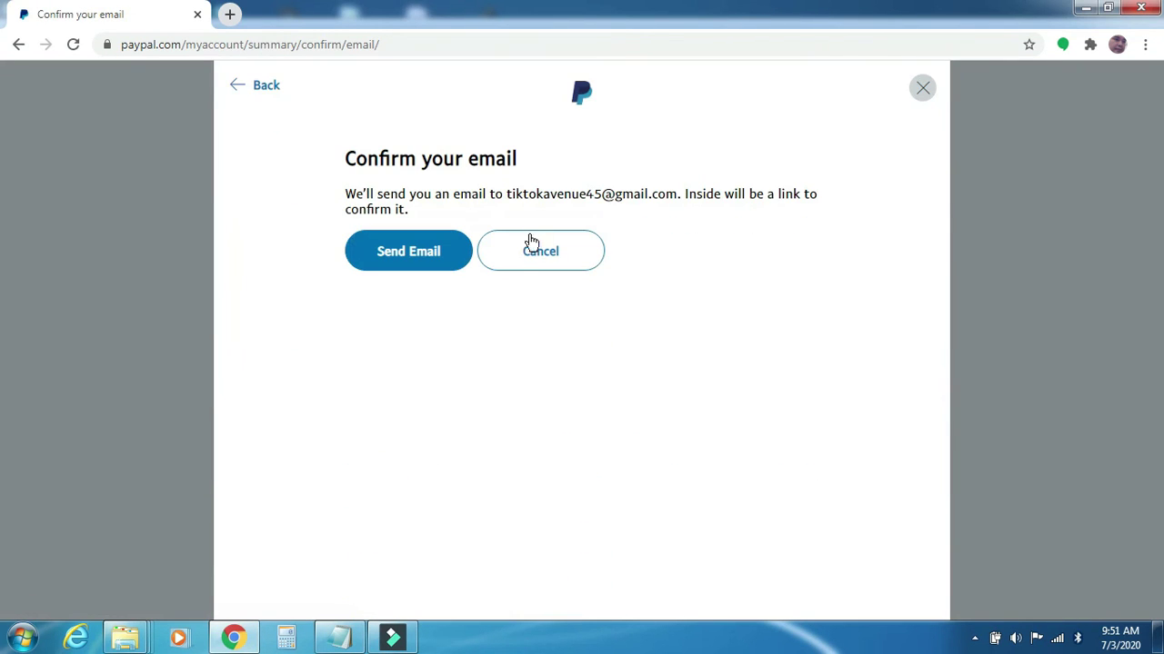
Step: Send the confirmation email and open a new browser tab
{"action": "left_click", "coordinate": [427, 252]}
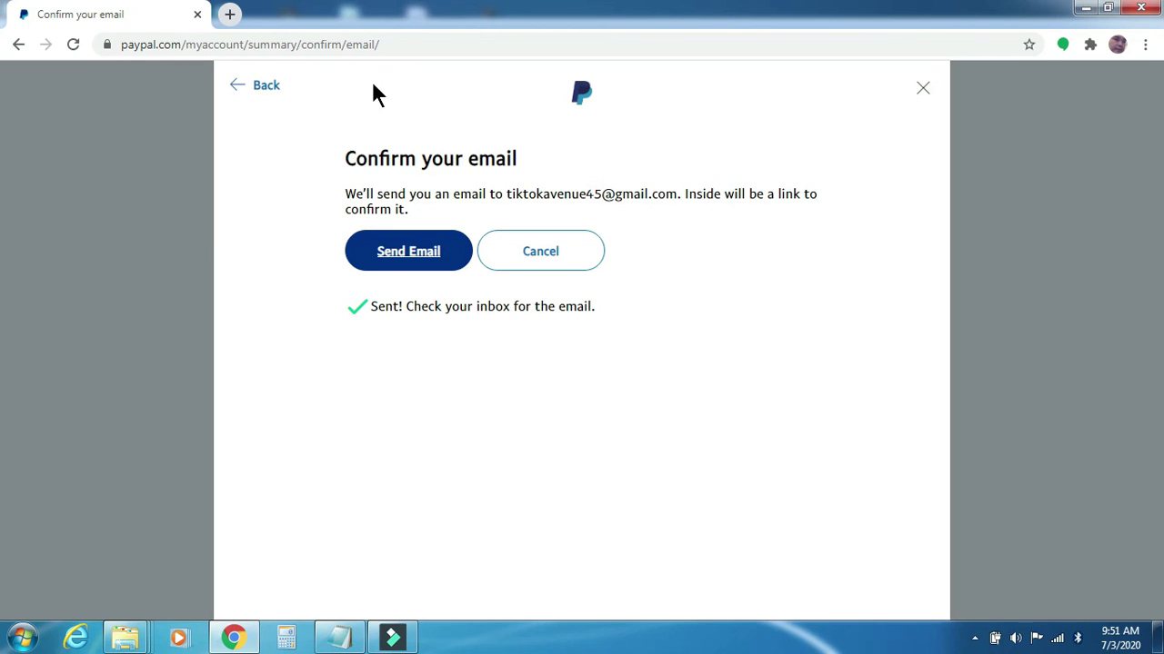
{"action": "left_click", "coordinate": [233, 15]}
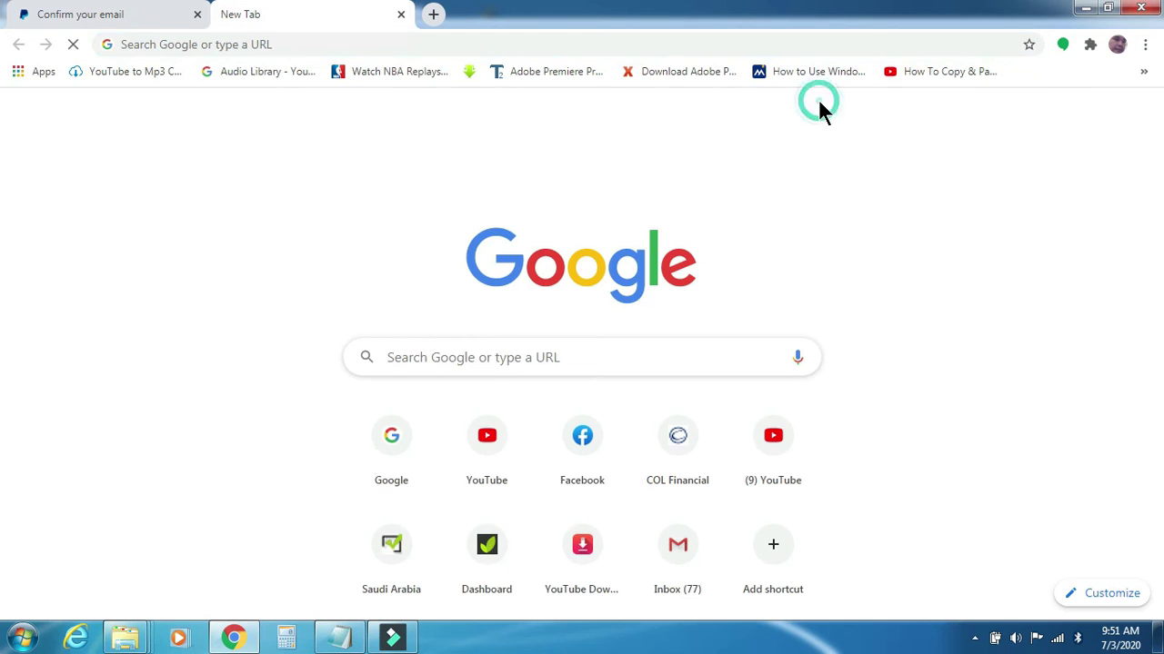
Step: Load Google and go to the Gmail inbox
{"action": "left_click", "coordinate": [323, 47]}
{"action": "type", "text": "GO"}
{"action": "key", "text": "Return"}
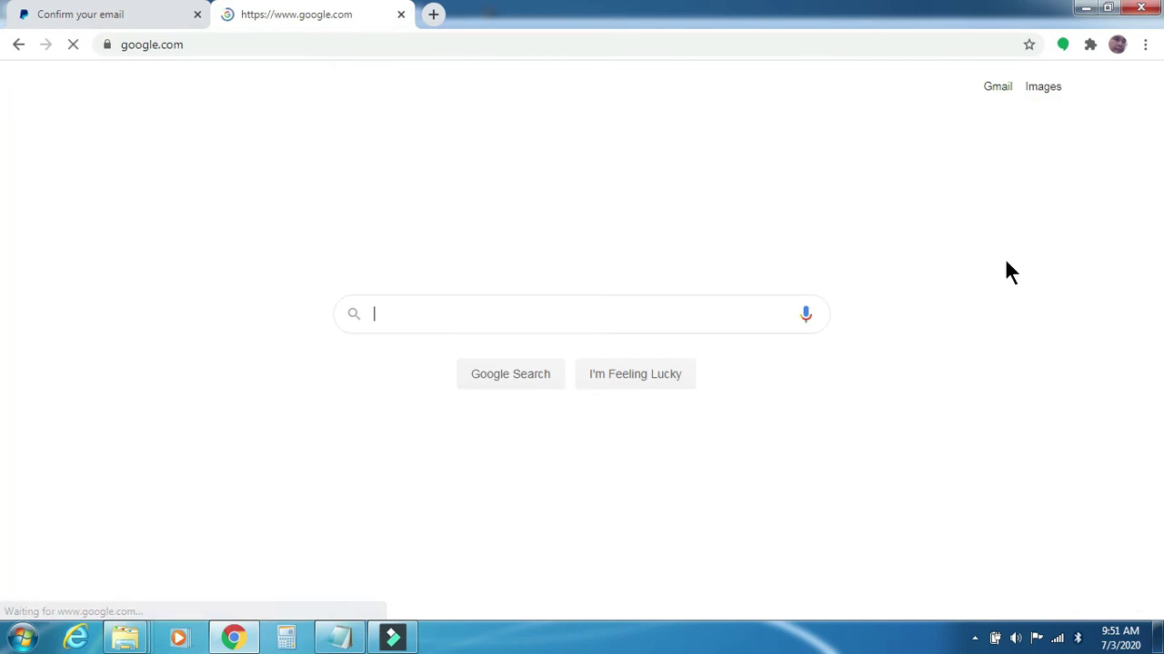
{"action": "left_click", "coordinate": [995, 88]}
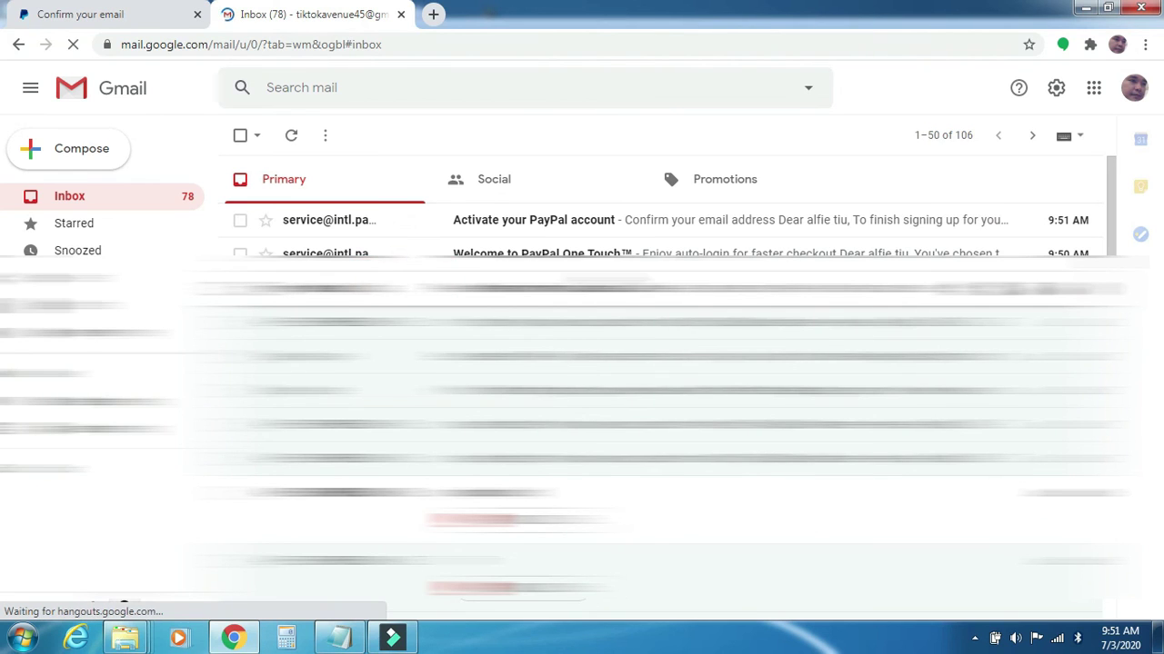
Step: Open the 'Activate your PayPal account' email and follow its activation link
{"action": "left_click", "coordinate": [531, 226]}
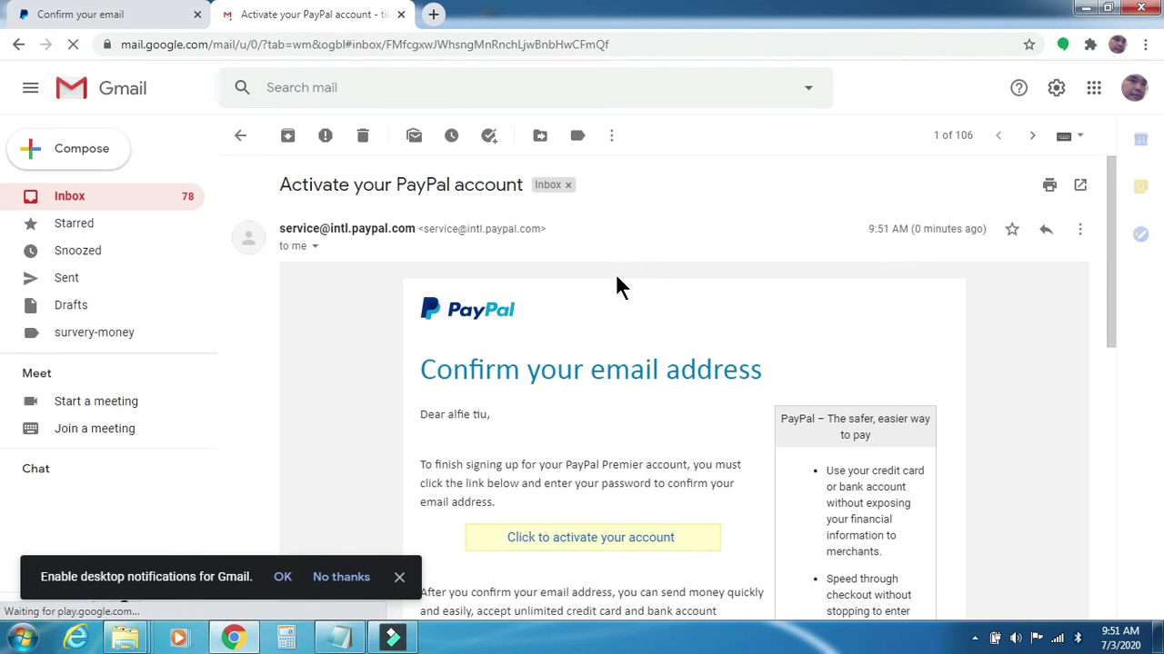
{"action": "scroll", "coordinate": [623, 387], "scroll_direction": "down", "scroll_amount": 1}
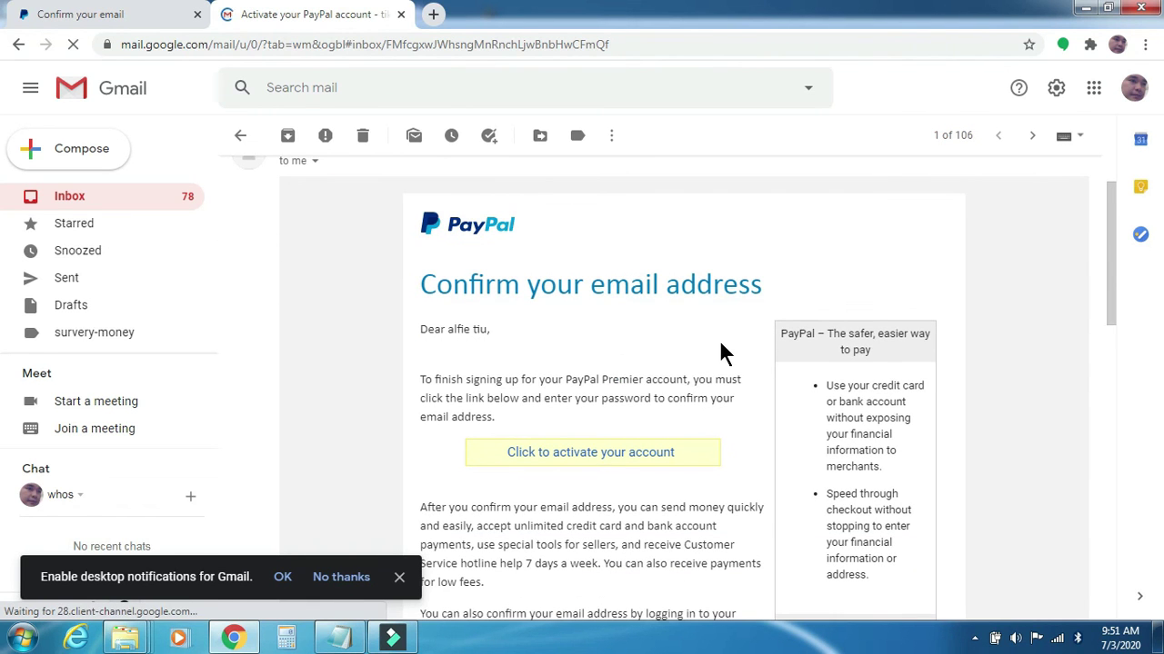
{"action": "left_click", "coordinate": [571, 456]}
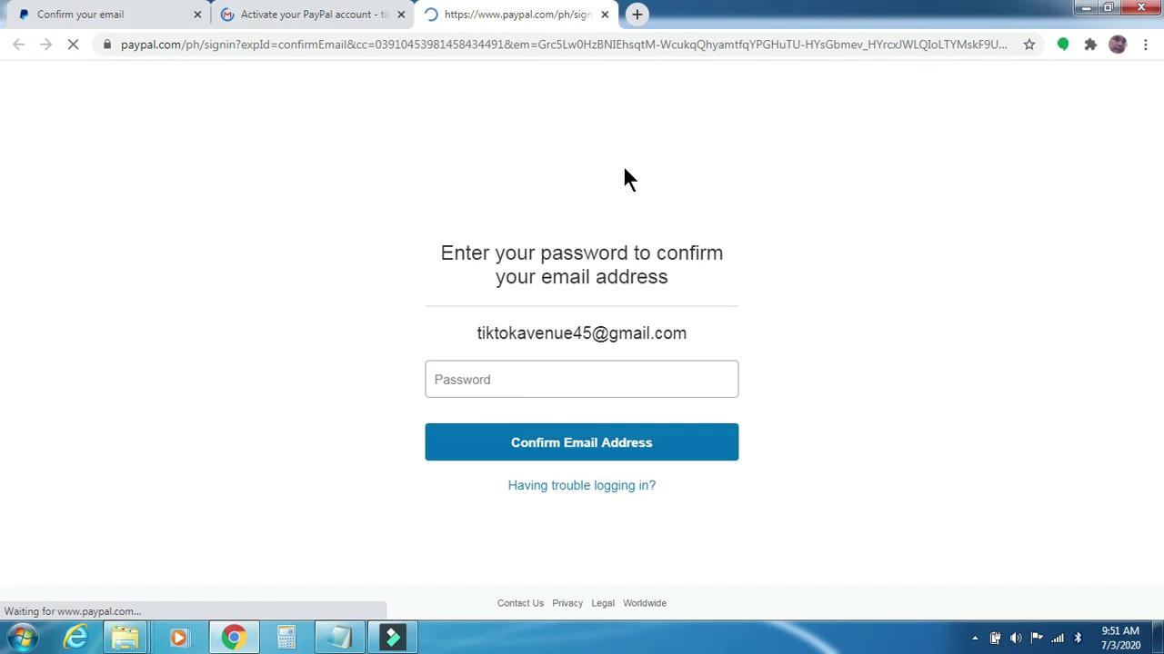
Step: Enter the PayPal account password to verify the email address
{"action": "left_click", "coordinate": [468, 379]}
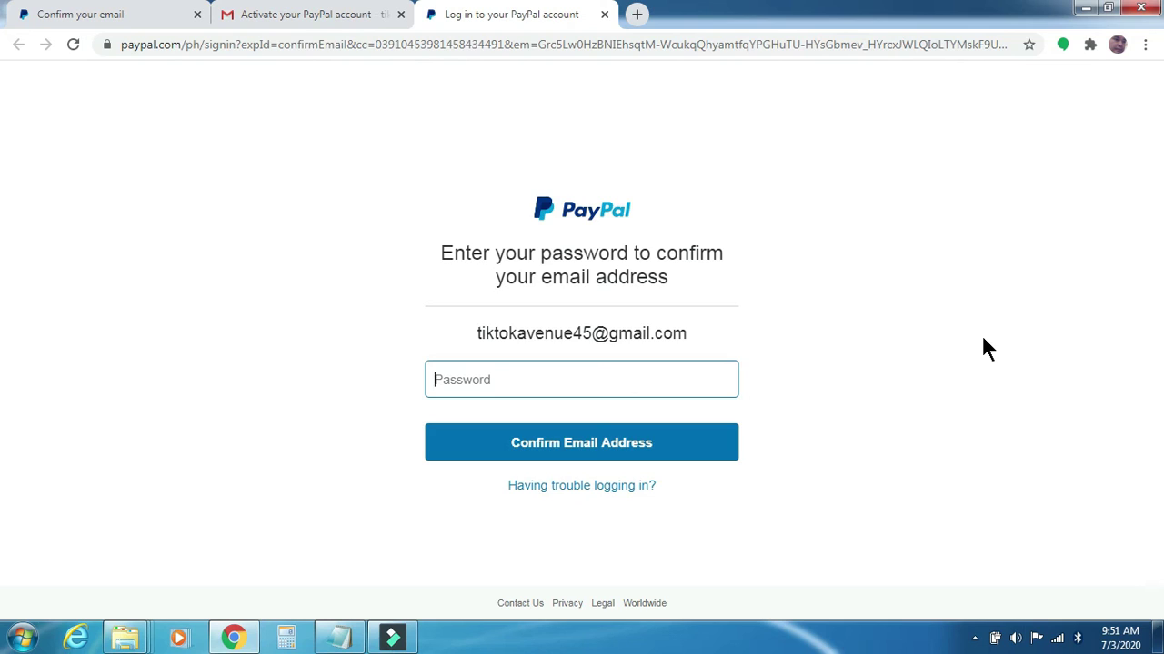
{"action": "type", "text": "****"}
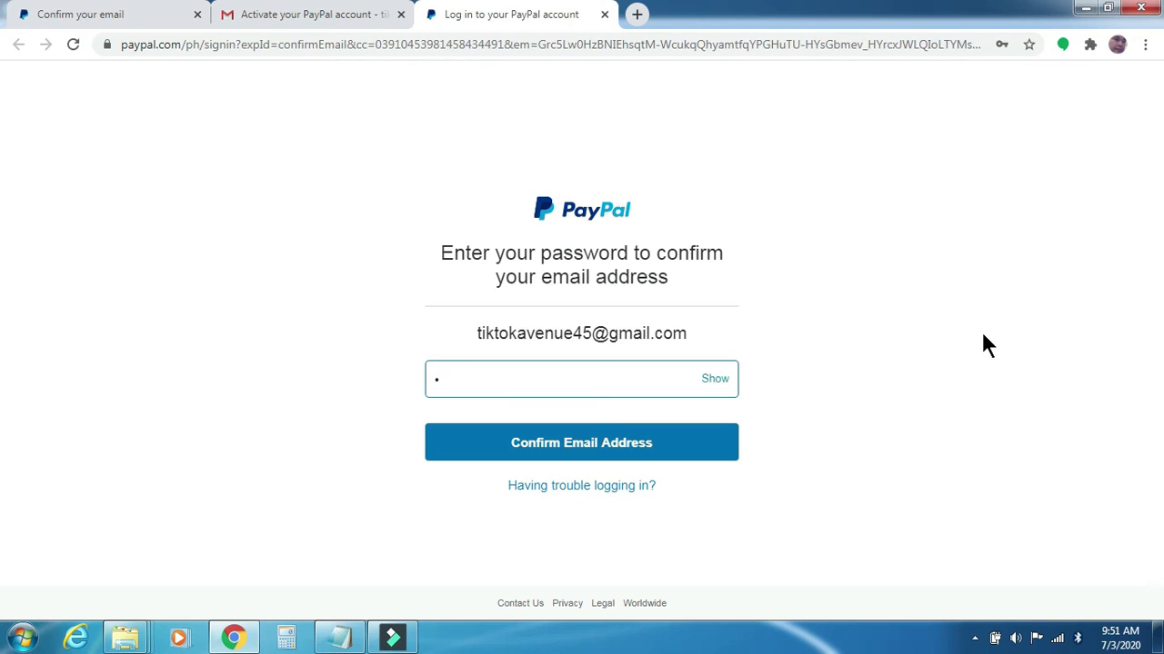
{"action": "type", "text": "******"}
{"action": "key", "text": "Return"}
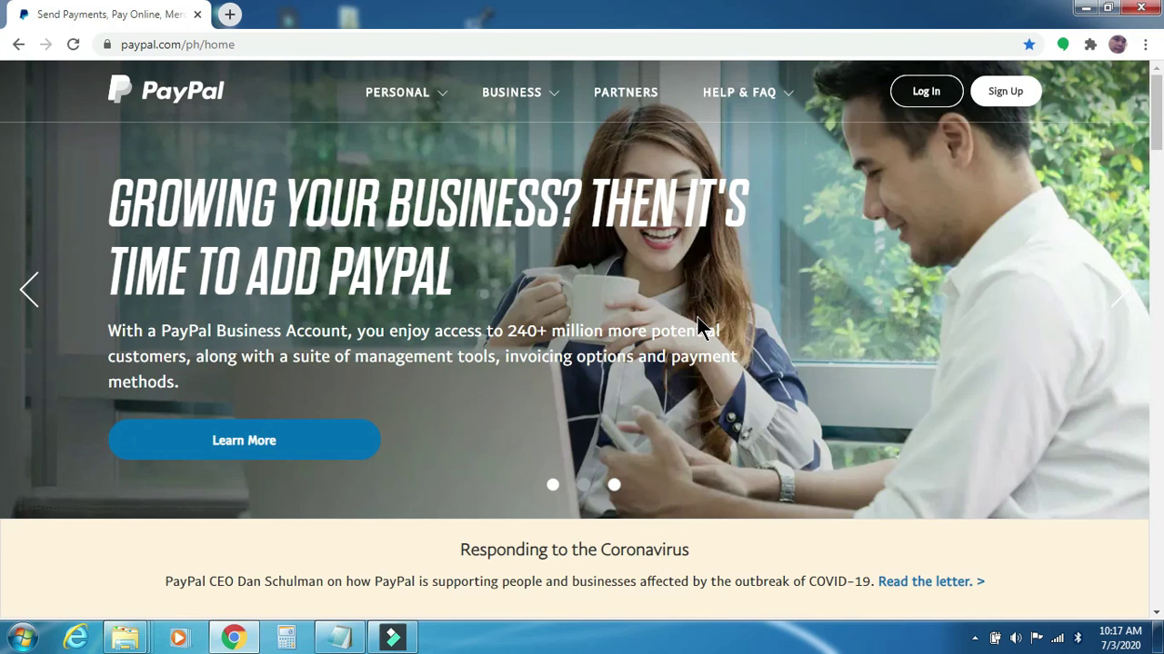
{"action": "left_click", "coordinate": [792, 125]}
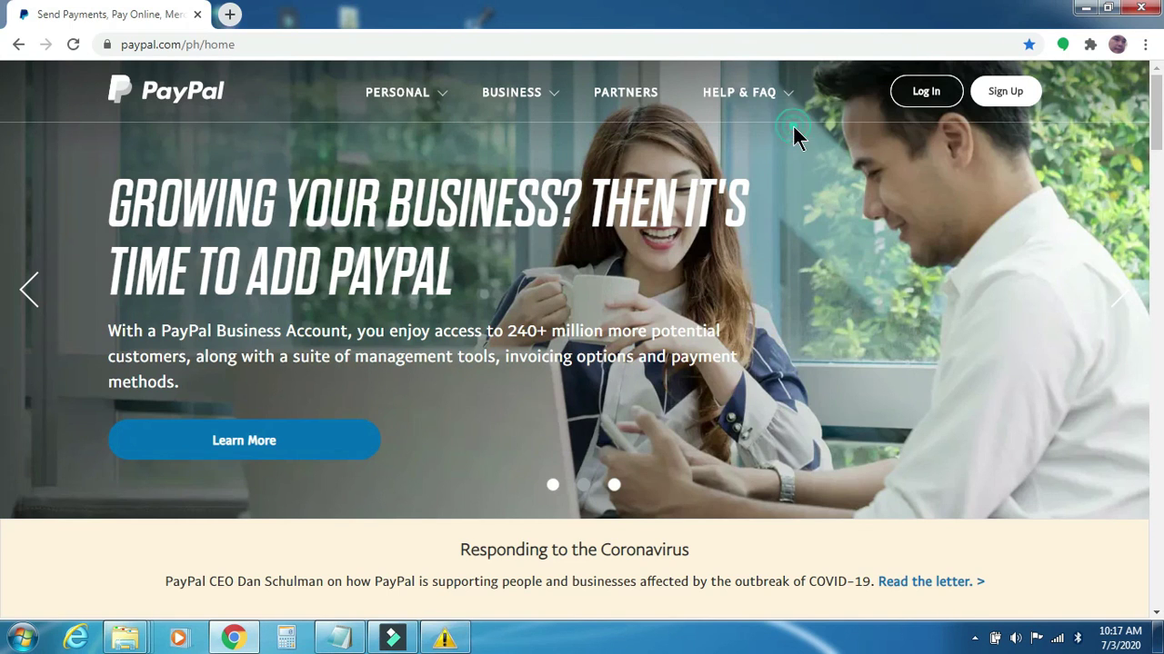